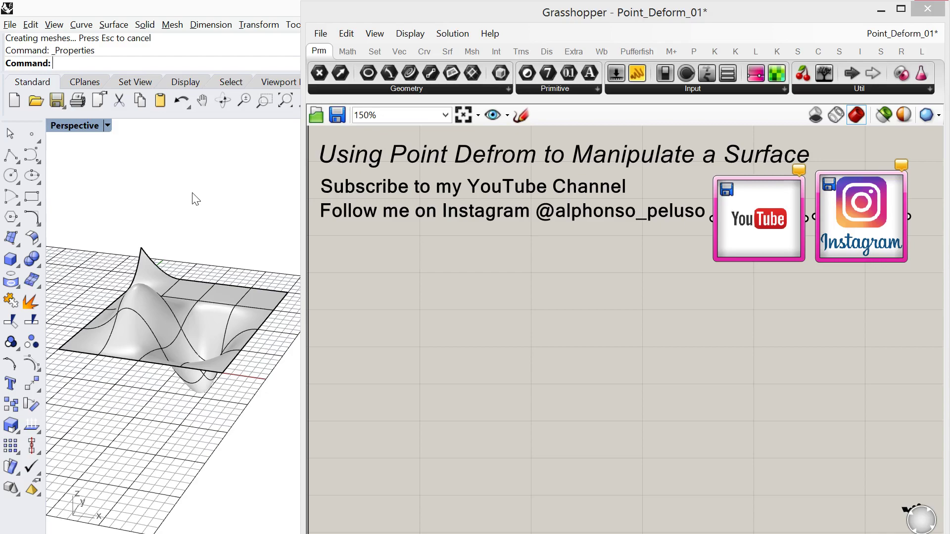
- Undo the bake to restore the flat four-panel surface, then orbit to view it
{"action": "mouse_move", "coordinate": [203, 277]}
{"action": "right_mouse_down"}
{"action": "mouse_move", "coordinate": [196, 263]}
{"action": "mouse_move", "coordinate": [207, 279]}
{"action": "right_mouse_up"}
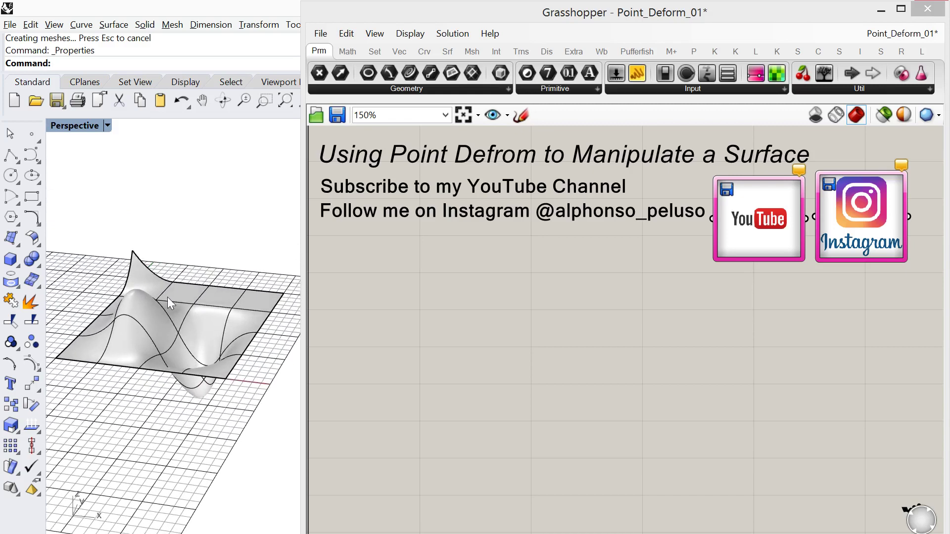
{"action": "scroll", "coordinate": [167, 297], "scroll_direction": "up", "scroll_amount": 1}
{"action": "scroll", "coordinate": [211, 299], "scroll_direction": "up", "scroll_amount": 1}
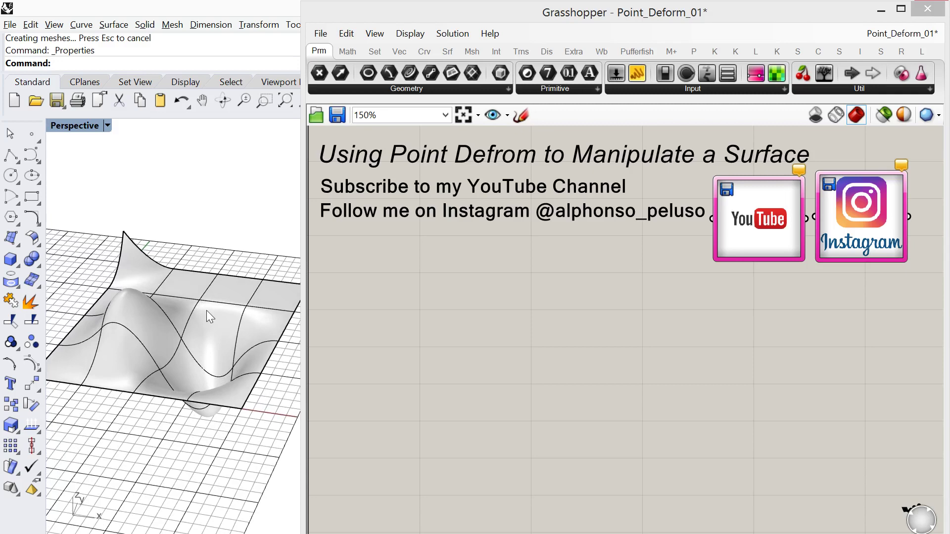
{"action": "key", "text": "ctrl+z"}
{"action": "key", "text": "ctrl+z"}
{"action": "scroll", "coordinate": [201, 322], "scroll_direction": "up", "scroll_amount": 1}
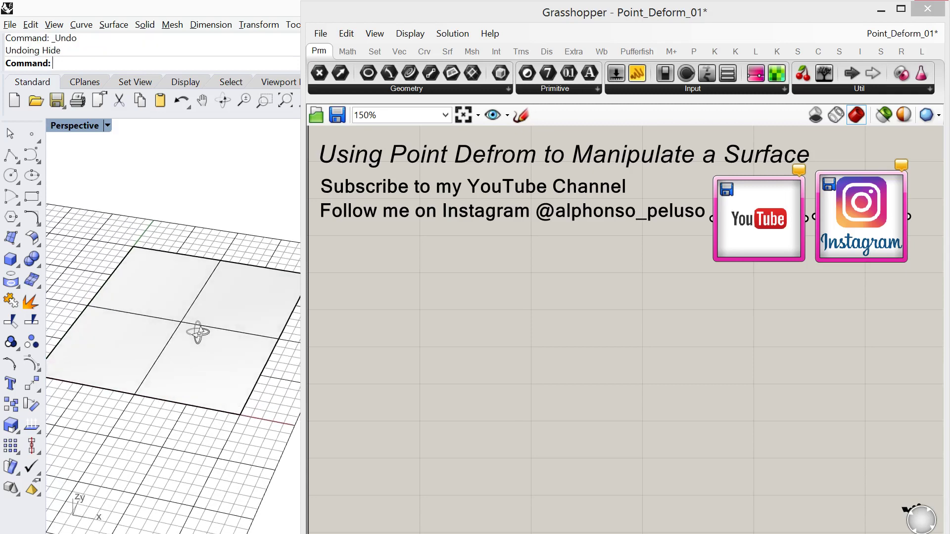
{"action": "scroll", "coordinate": [197, 334], "scroll_direction": "down", "scroll_amount": 2}
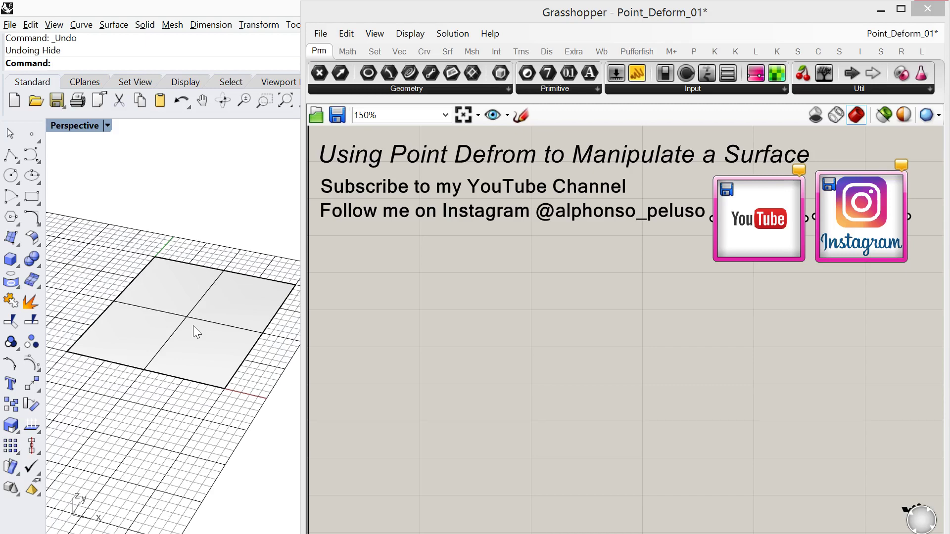
{"action": "mouse_move", "coordinate": [147, 344]}
{"action": "right_mouse_down"}
{"action": "mouse_move", "coordinate": [159, 342]}
{"action": "mouse_move", "coordinate": [144, 329]}
{"action": "mouse_move", "coordinate": [151, 337]}
{"action": "right_mouse_up"}
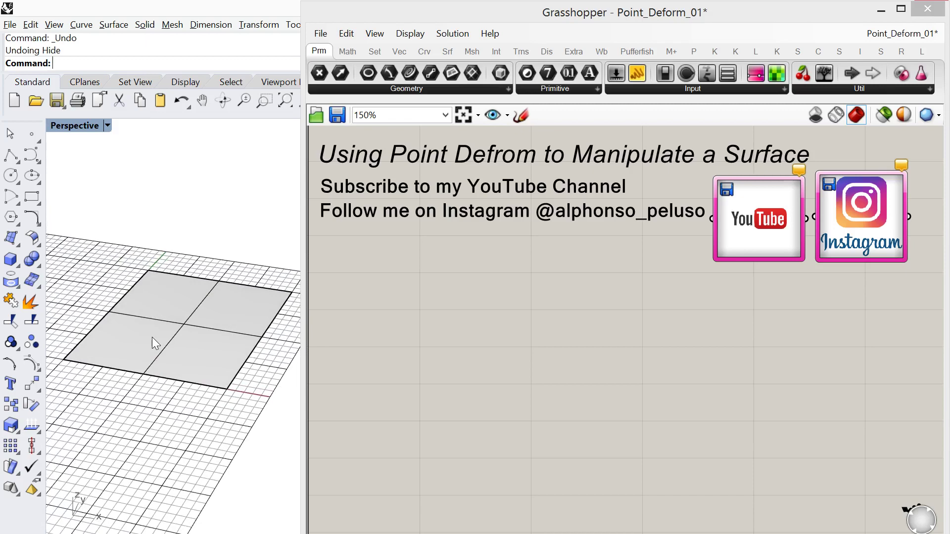
- Rebuild the selected flat surface with 6 × 6 control points at degree 2
{"action": "left_click", "coordinate": [153, 337]}
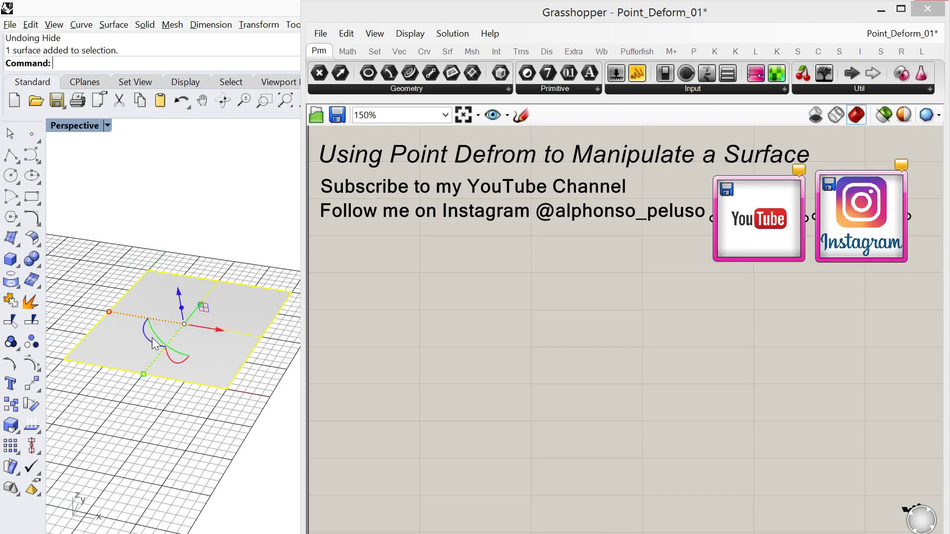
{"action": "type", "text": "R"}
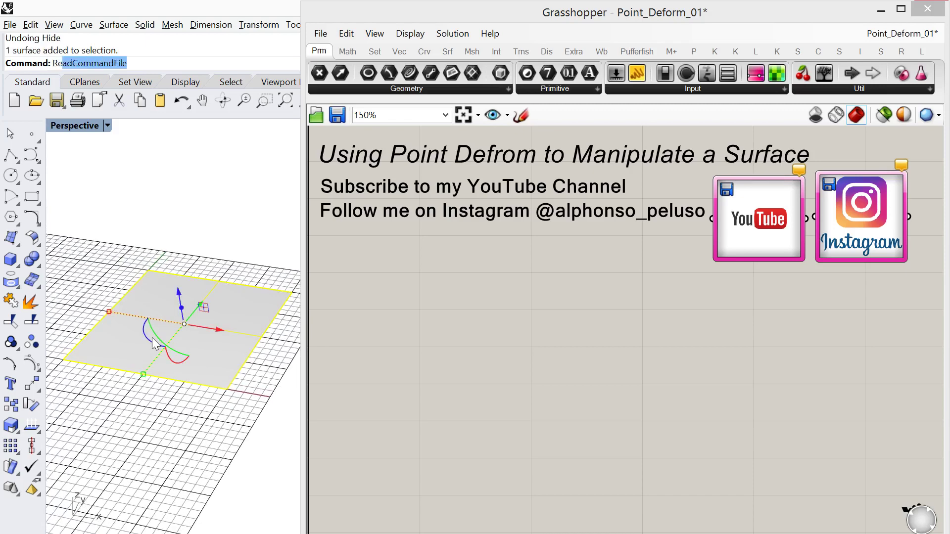
{"action": "type", "text": "ebuild"}
{"action": "key", "text": "Return"}
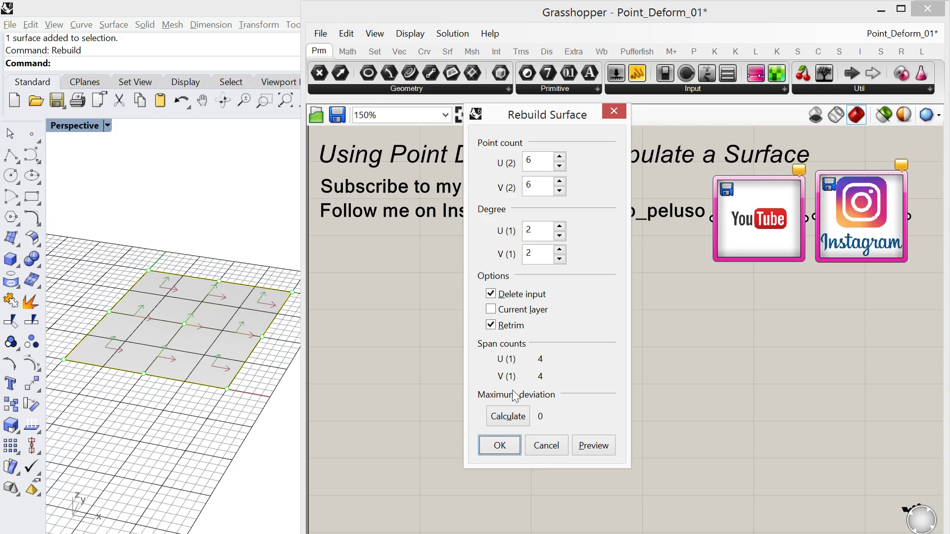
{"action": "left_click", "coordinate": [499, 445]}
{"action": "right_click_drag", "start_coordinate": [220, 380], "coordinate": [221, 379]}
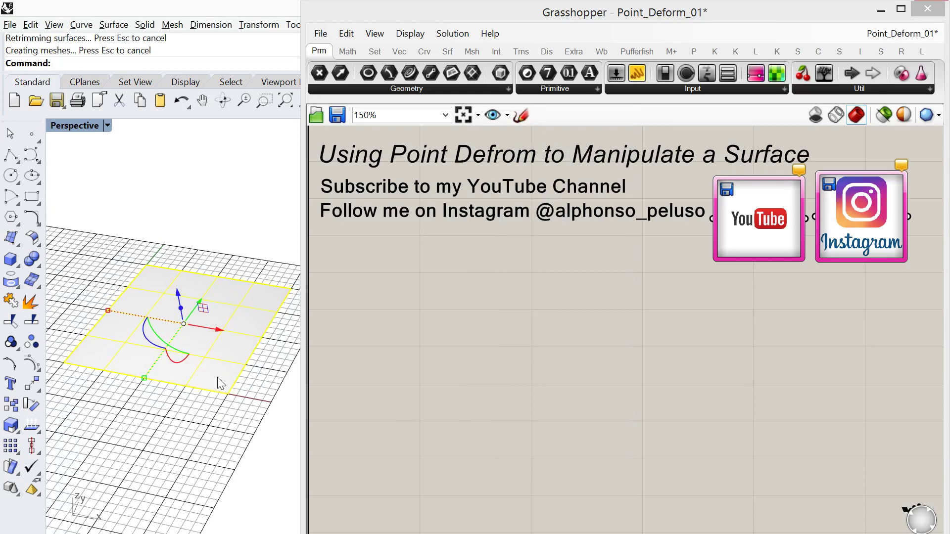
- Show the surface's control points and lift the top-left corner and another point upward
{"action": "key", "text": "F10"}
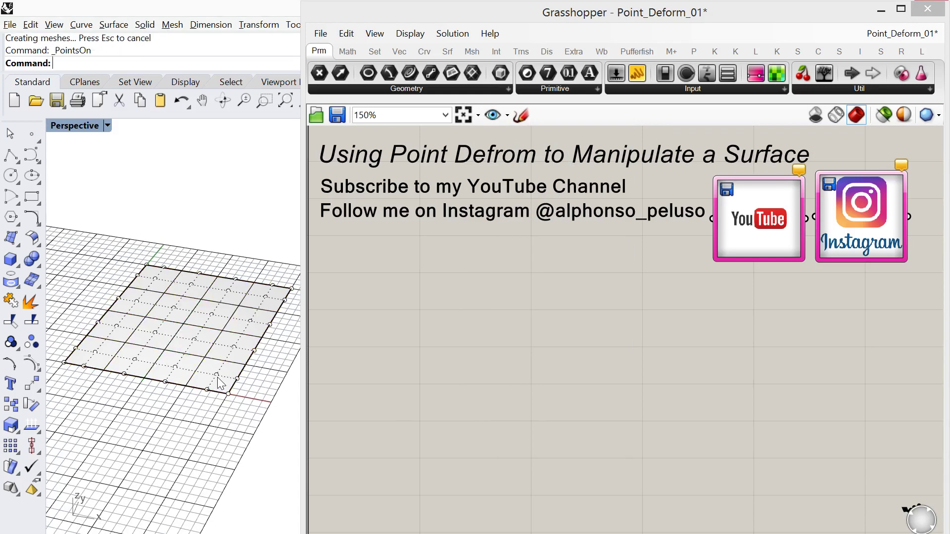
{"action": "left_click", "coordinate": [147, 267]}
{"action": "left_click", "coordinate": [147, 268]}
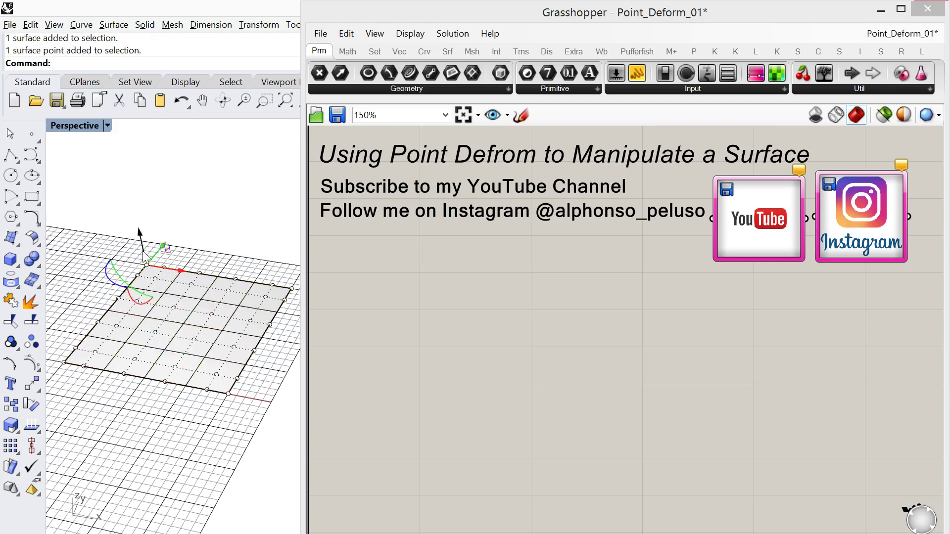
{"action": "left_click_drag", "start_coordinate": [143, 255], "coordinate": [139, 231]}
{"action": "left_click", "coordinate": [155, 332]}
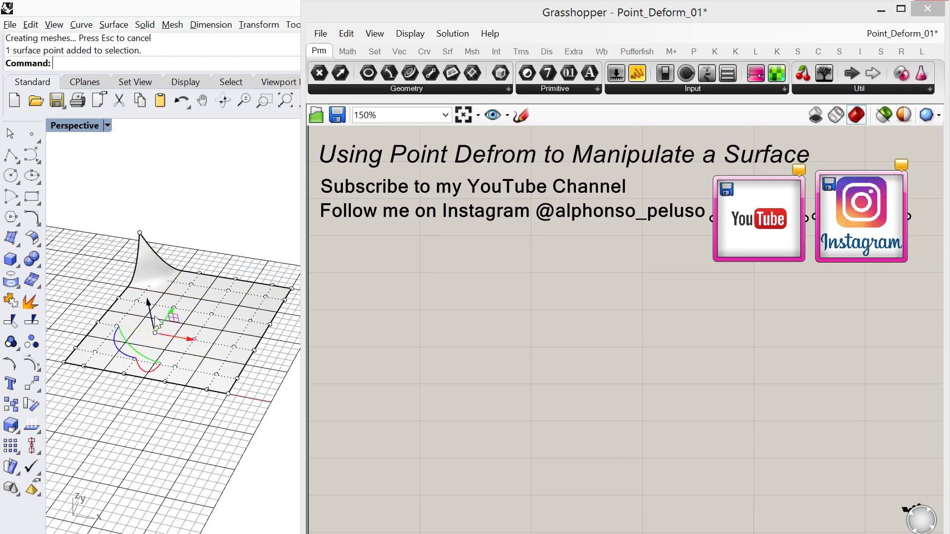
{"action": "left_click_drag", "start_coordinate": [153, 317], "coordinate": [143, 268]}
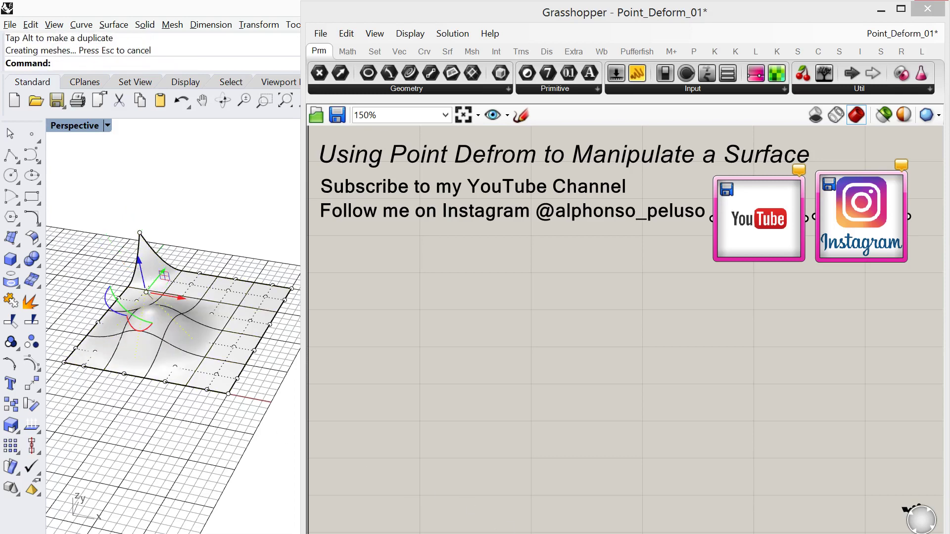
- Lower a front-edge control point, inspect from below, then undo the trial point moves
{"action": "left_click", "coordinate": [216, 375]}
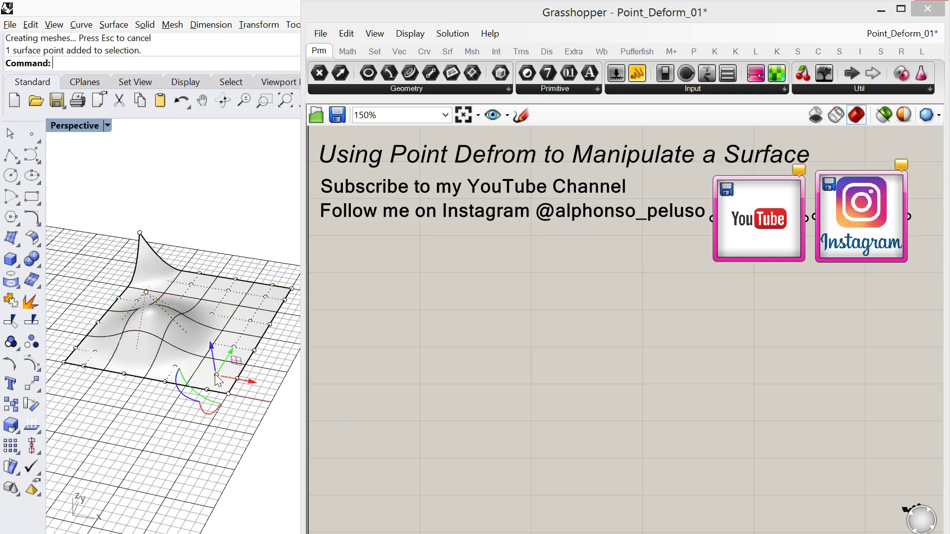
{"action": "left_click_drag", "start_coordinate": [212, 353], "coordinate": [219, 409]}
{"action": "right_click_drag", "start_coordinate": [218, 410], "coordinate": [161, 362]}
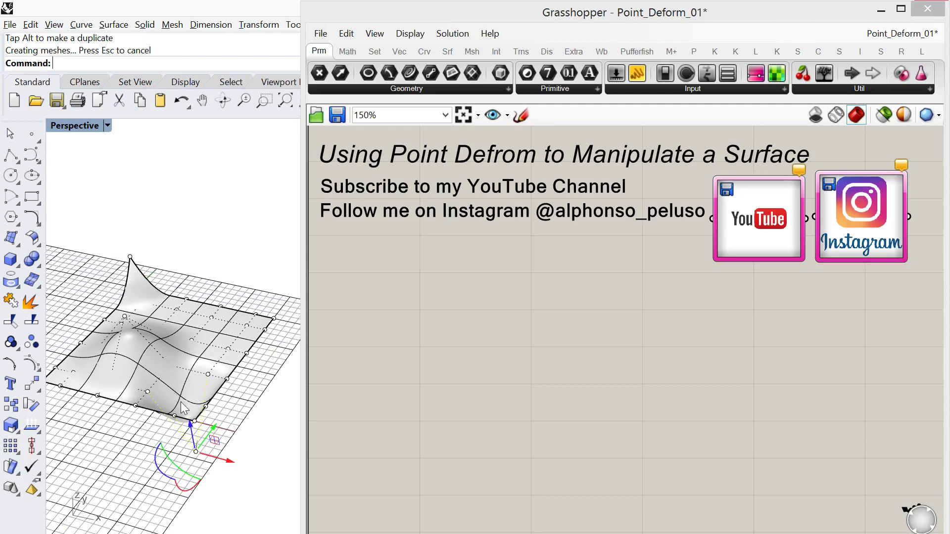
{"action": "key", "text": "ctrl+z"}
{"action": "key", "text": "ctrl+z"}
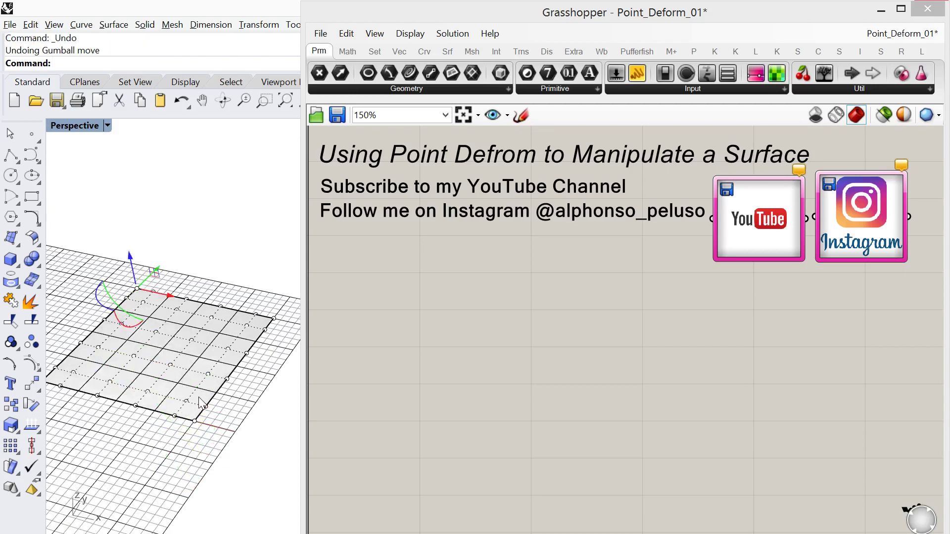
{"action": "key", "text": "ctrl+z"}
- Place a Grasshopper Surface parameter and set it to reference the rebuilt Rhino surface
{"action": "right_click_drag", "start_coordinate": [198, 399], "coordinate": [218, 352], "text": "shift"}
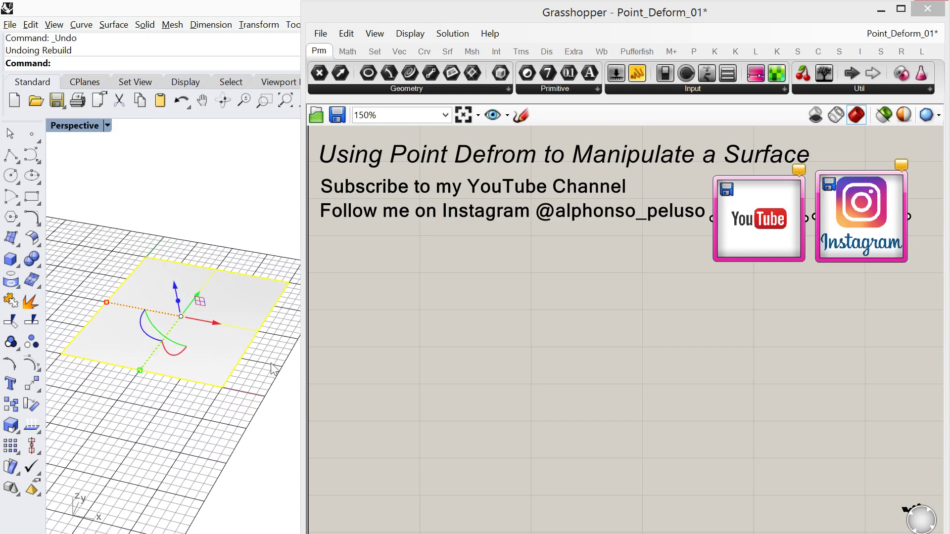
{"action": "left_click", "coordinate": [356, 87]}
{"action": "left_click_drag", "start_coordinate": [369, 242], "coordinate": [385, 326]}
{"action": "right_click", "coordinate": [383, 328]}
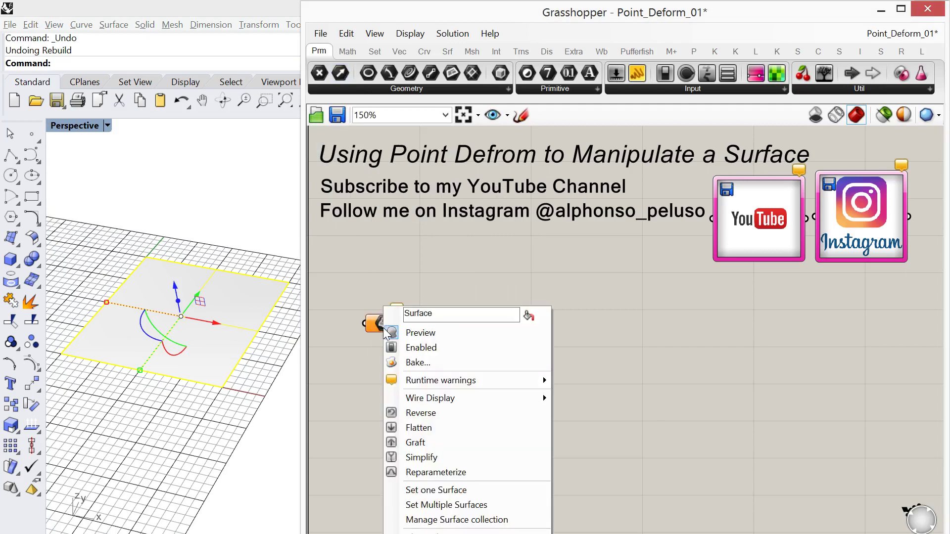
{"action": "left_click", "coordinate": [458, 485]}
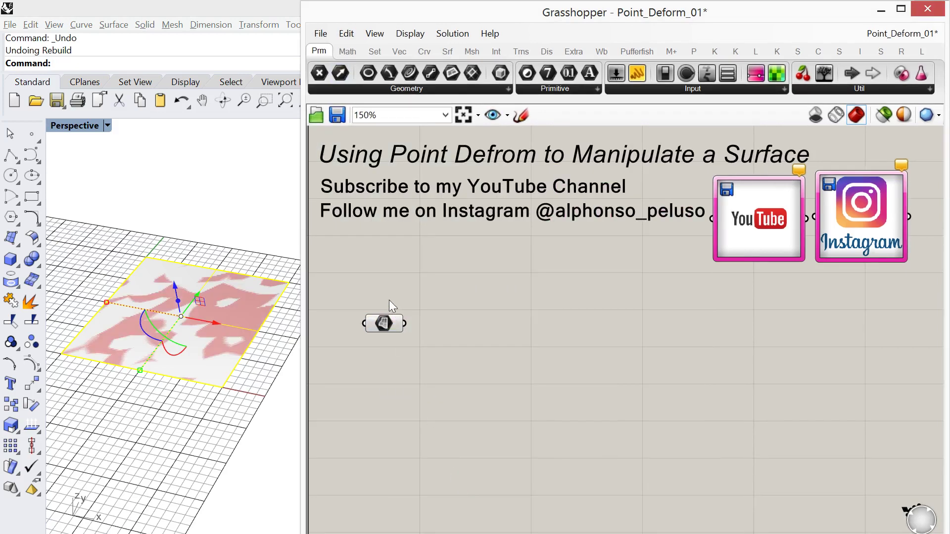
{"action": "left_click_drag", "start_coordinate": [384, 321], "coordinate": [383, 303]}
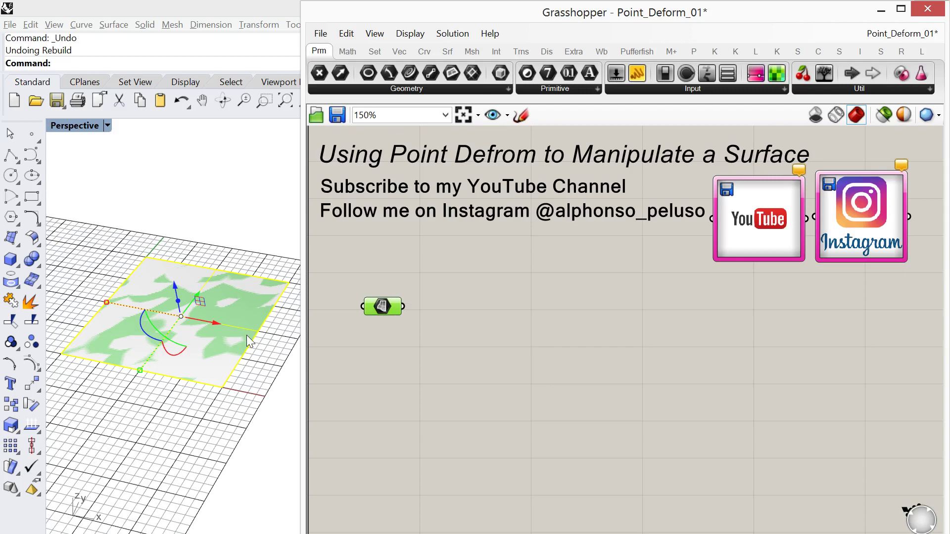
- Hide the original Rhino surface with Hi so only the green preview remains
{"action": "type", "text": "Hide"}
{"action": "key", "text": "Return"}
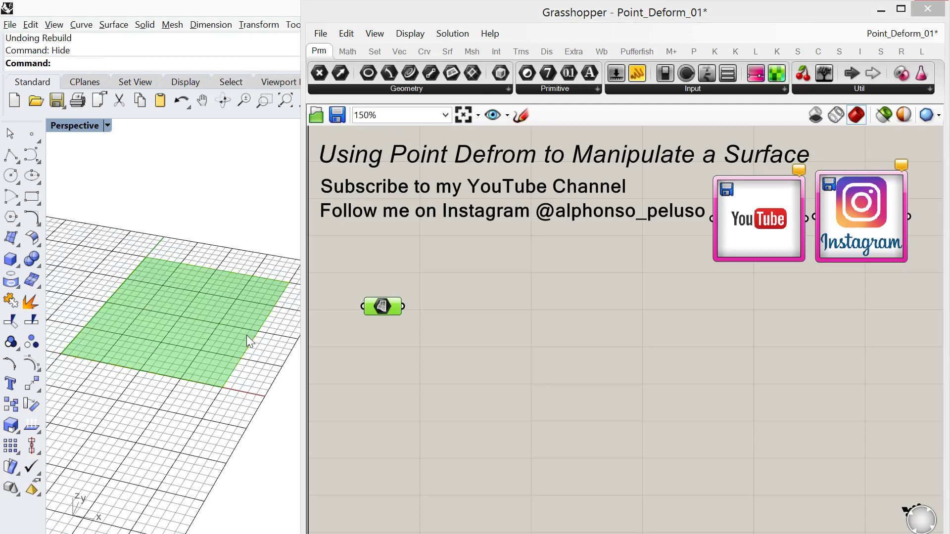
{"action": "mouse_move", "coordinate": [205, 367]}
{"action": "right_mouse_down"}
{"action": "mouse_move", "coordinate": [208, 375]}
{"action": "mouse_move", "coordinate": [205, 357]}
{"action": "mouse_move", "coordinate": [205, 367]}
{"action": "right_mouse_up"}
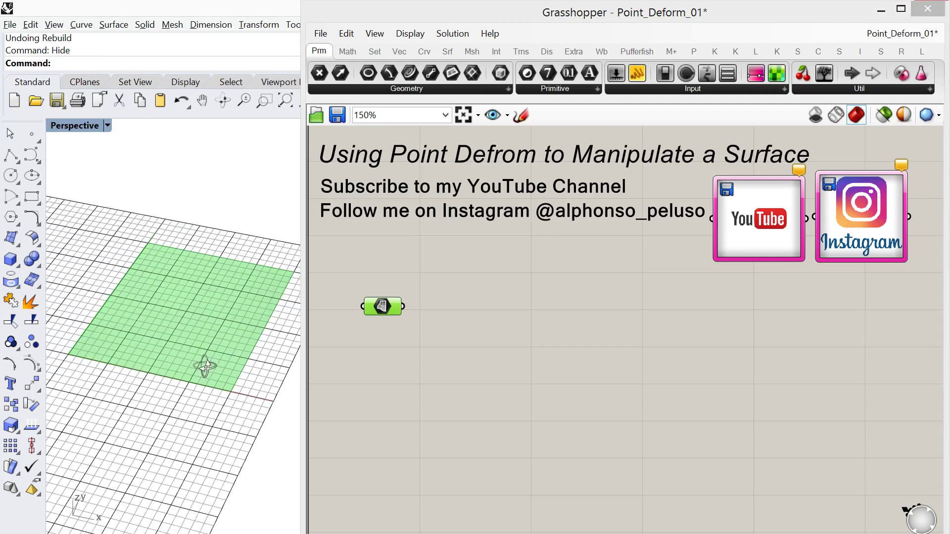
- Add a Rebuild Surface component, wire the referenced surface into it, and shift it right
{"action": "left_click_drag", "start_coordinate": [384, 309], "coordinate": [362, 331]}
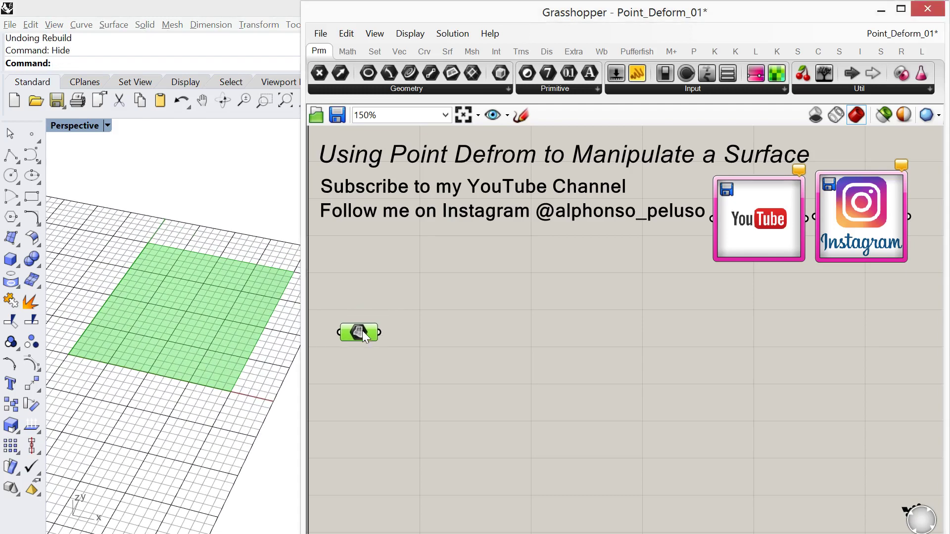
{"action": "double_click", "coordinate": [482, 345]}
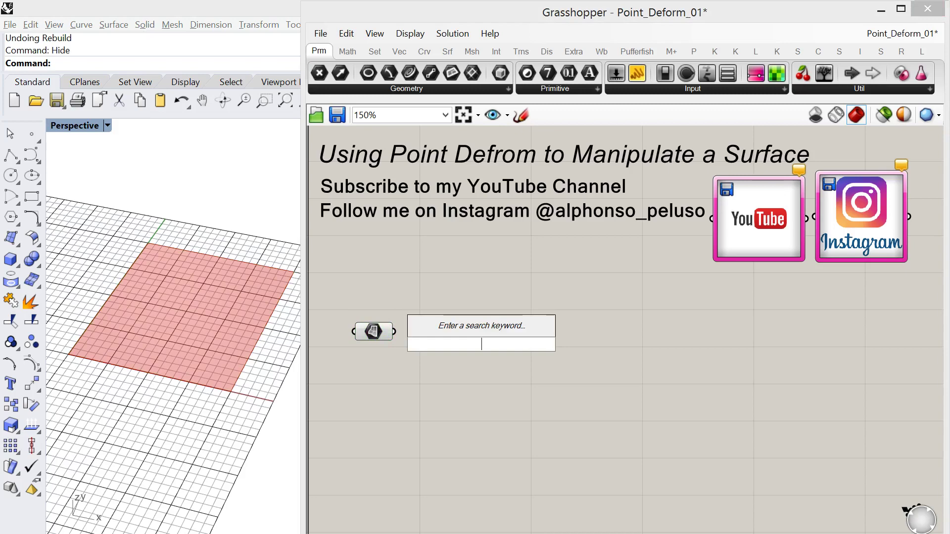
{"action": "type", "text": "re"}
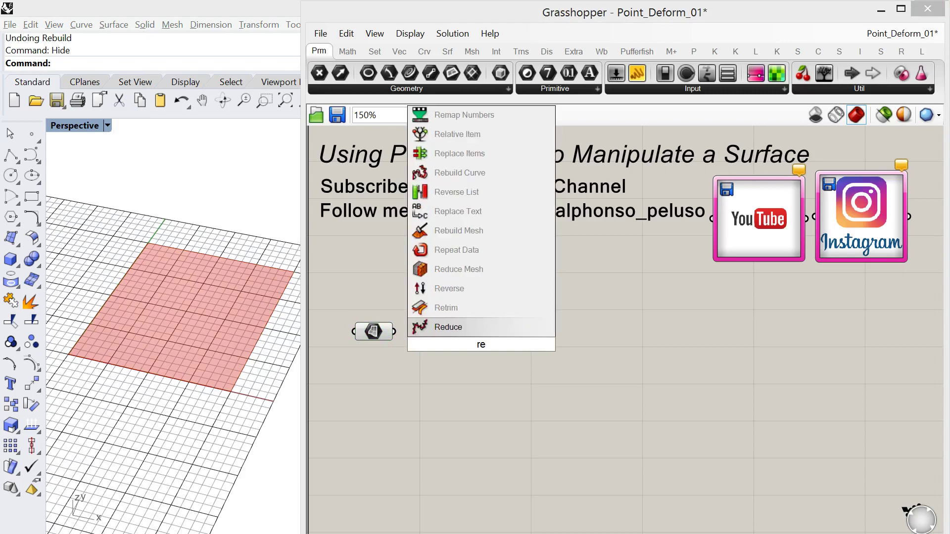
{"action": "type", "text": "bu"}
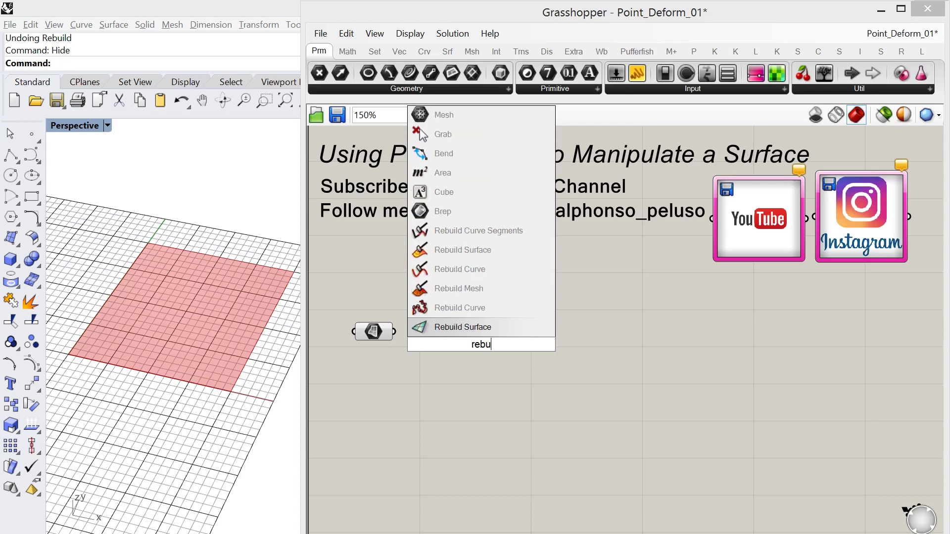
{"action": "type", "text": "ild"}
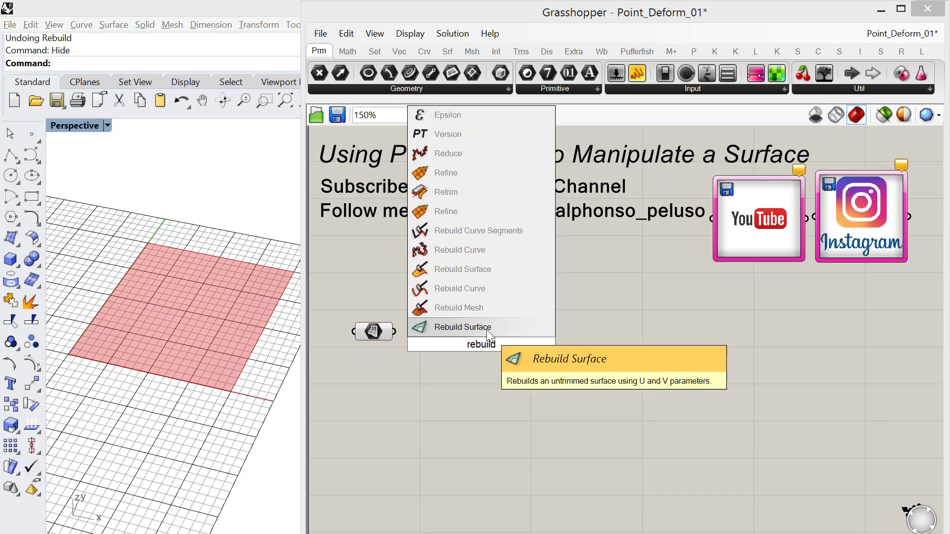
{"action": "left_click", "coordinate": [486, 327]}
{"action": "left_click_drag", "start_coordinate": [484, 353], "coordinate": [508, 358]}
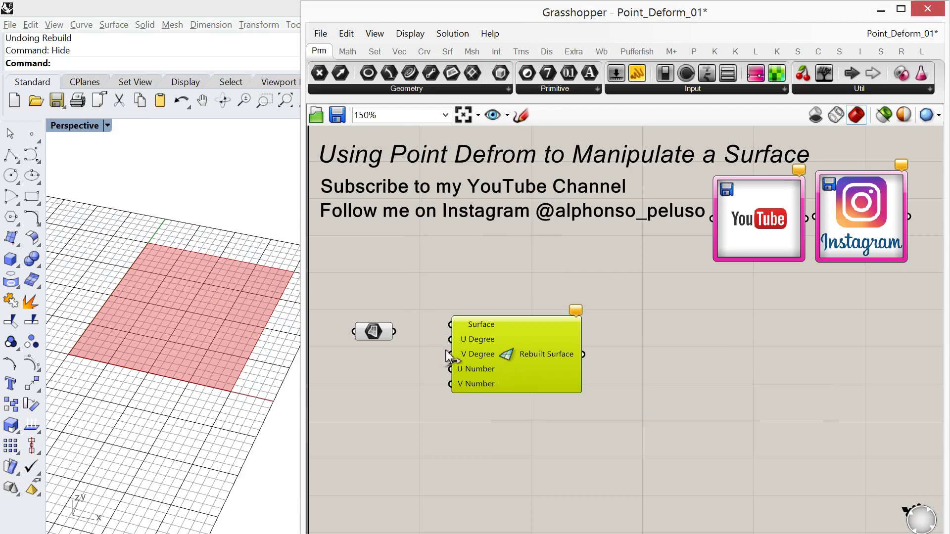
{"action": "left_click_drag", "start_coordinate": [496, 347], "coordinate": [499, 363]}
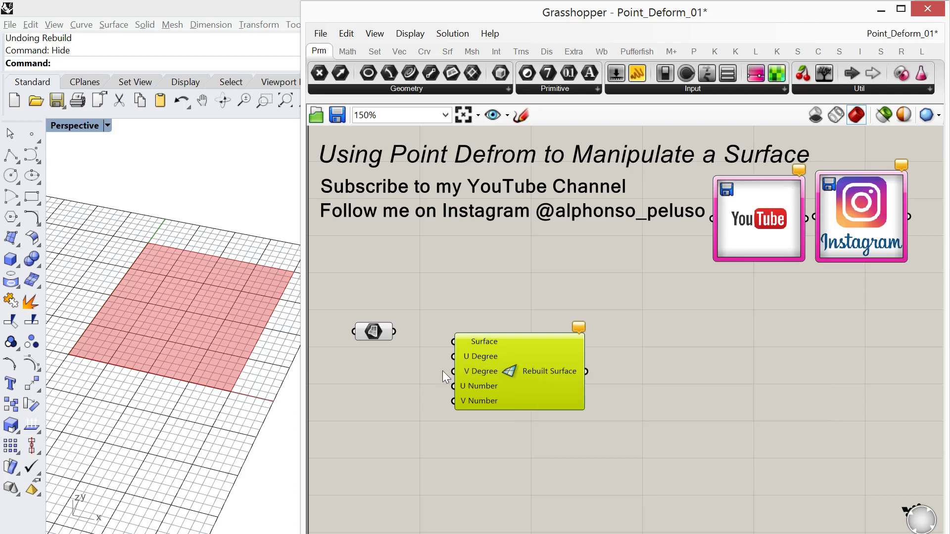
{"action": "left_click_drag", "start_coordinate": [486, 372], "coordinate": [485, 361]}
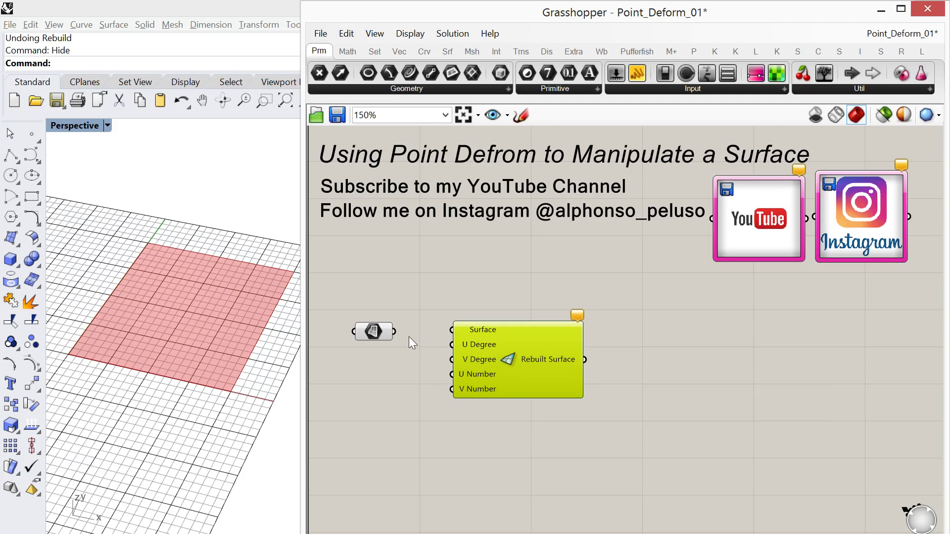
{"action": "left_click_drag", "start_coordinate": [399, 335], "coordinate": [452, 331]}
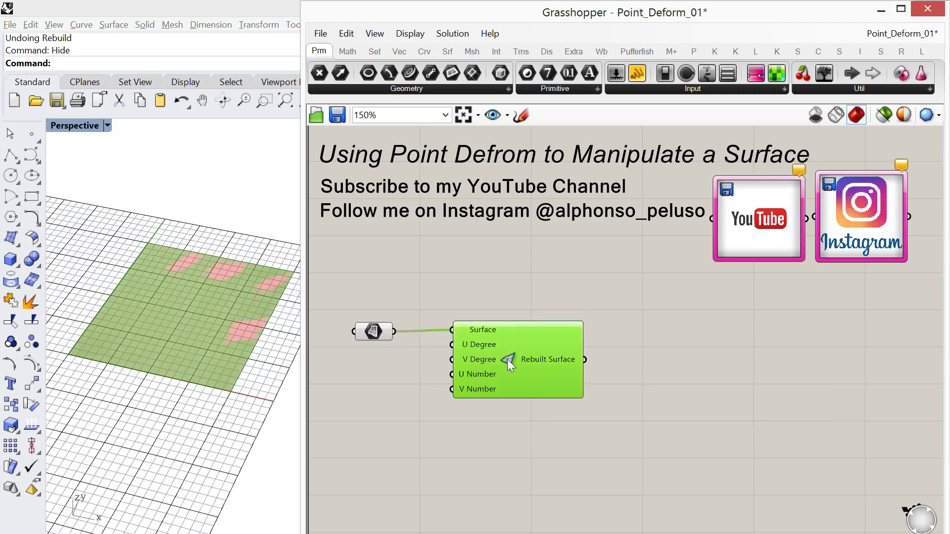
{"action": "left_click_drag", "start_coordinate": [508, 360], "coordinate": [586, 361]}
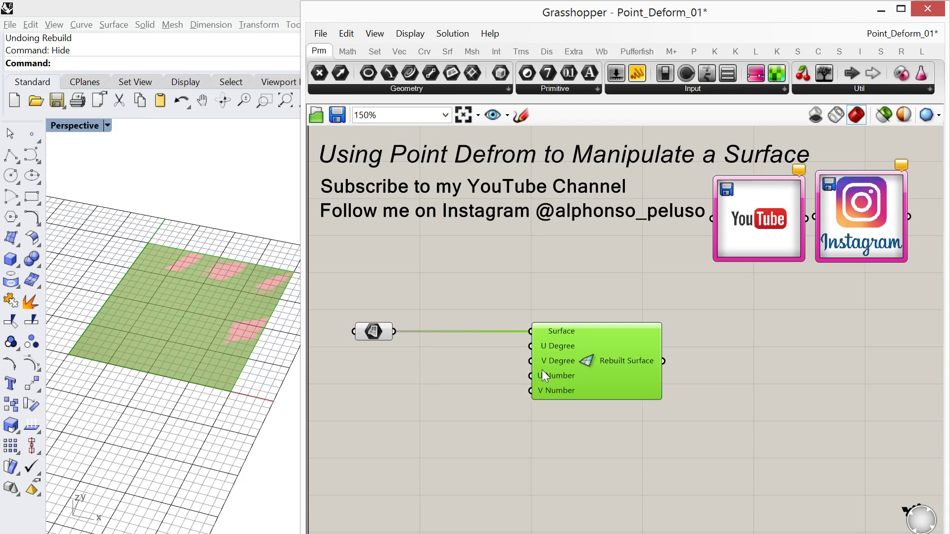
- Add a Number Slider set to 2 and wire it to U Degree and V Degree
{"action": "double_click", "coordinate": [443, 374]}
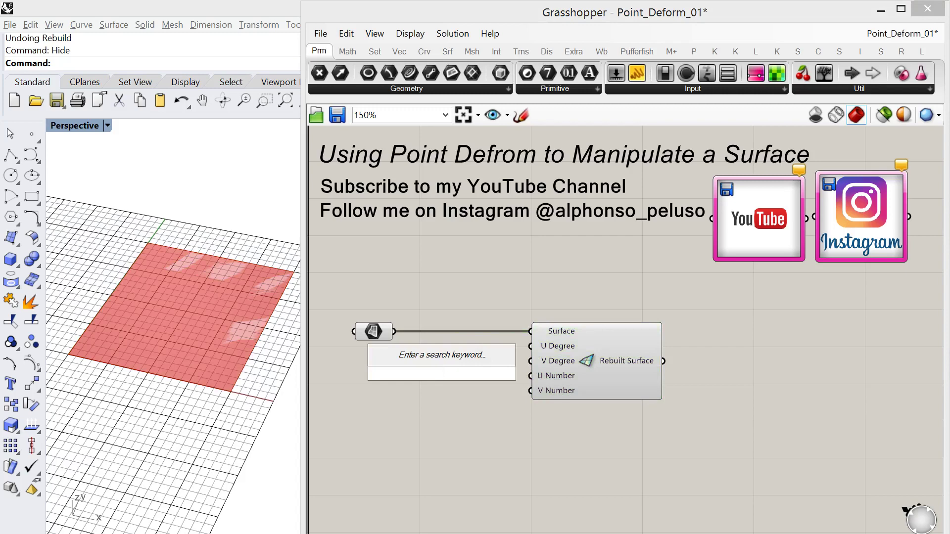
{"action": "type", "text": "2"}
{"action": "key", "text": "Return"}
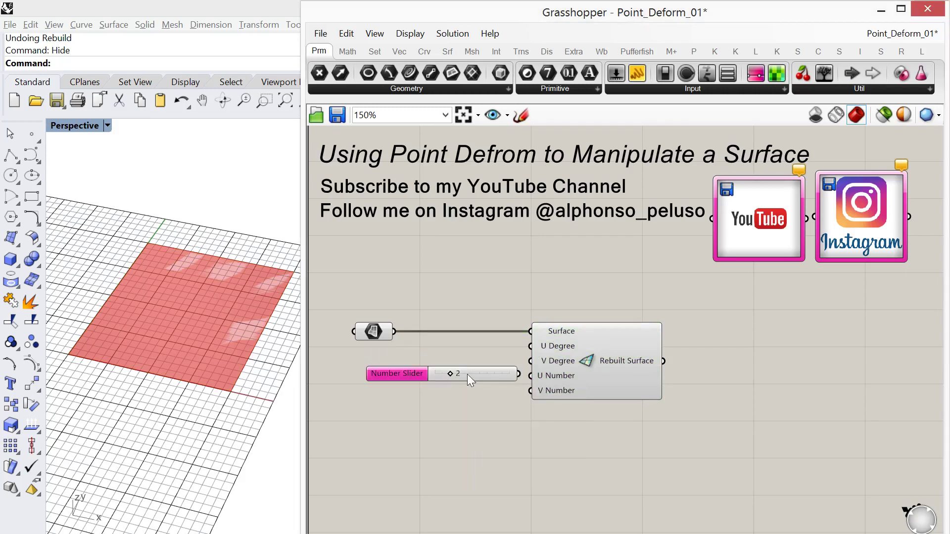
{"action": "left_click_drag", "start_coordinate": [467, 374], "coordinate": [457, 363]}
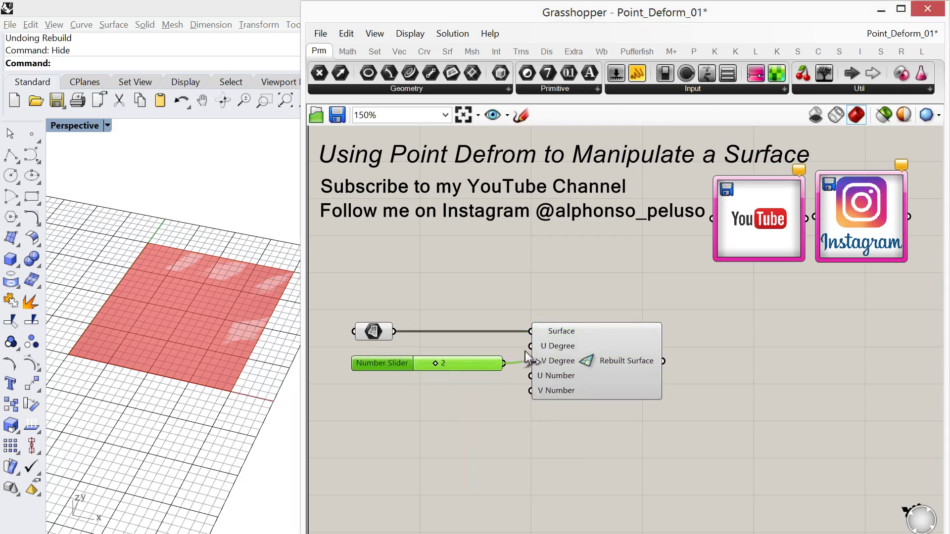
{"action": "mouse_move", "coordinate": [524, 351]}
{"action": "left_mouse_down"}
{"action": "mouse_move", "coordinate": [511, 364]}
{"action": "mouse_move", "coordinate": [526, 362]}
{"action": "left_mouse_up"}
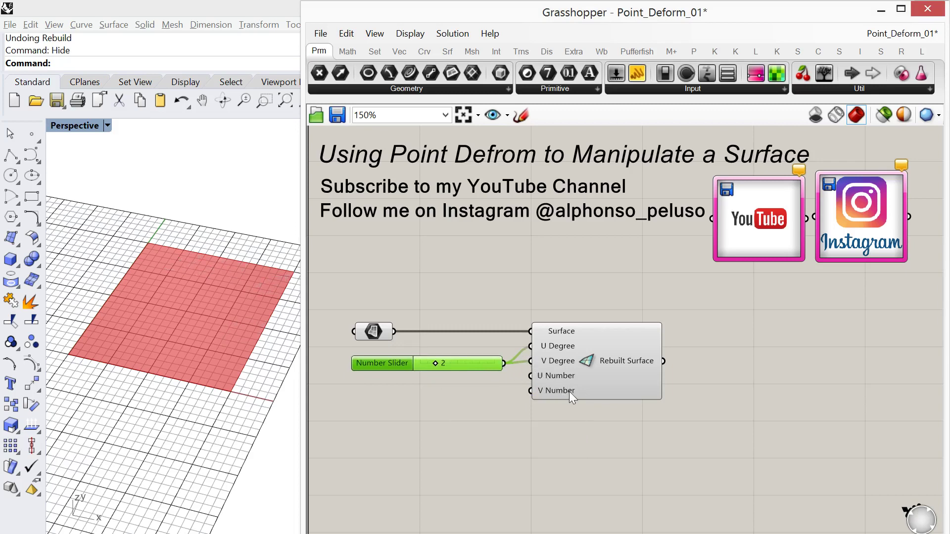
{"action": "left_click_drag", "start_coordinate": [569, 391], "coordinate": [593, 392]}
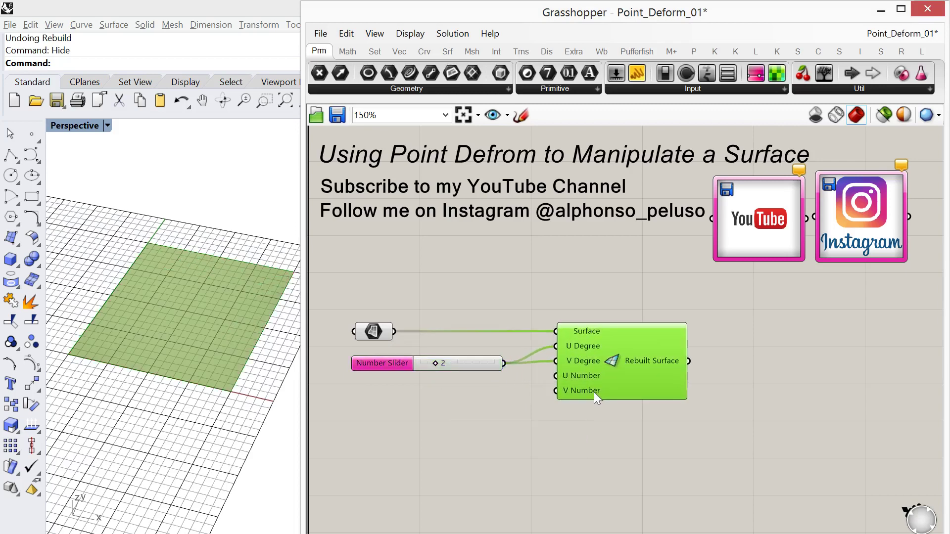
- Add a Number Slider set to 6 and wire it to U Number and V Number
{"action": "double_click", "coordinate": [447, 391]}
{"action": "type", "text": "6"}
{"action": "key", "text": "Return"}
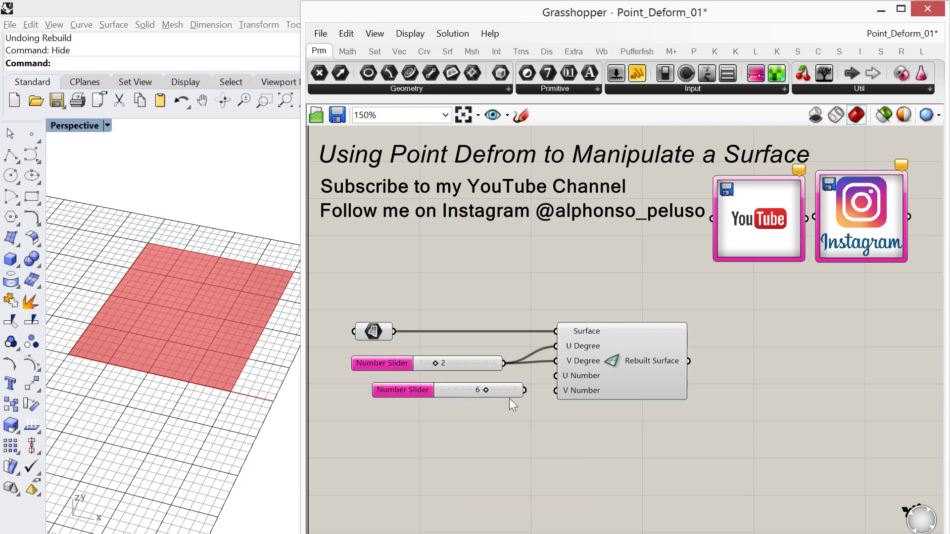
{"action": "left_click_drag", "start_coordinate": [498, 394], "coordinate": [482, 394]}
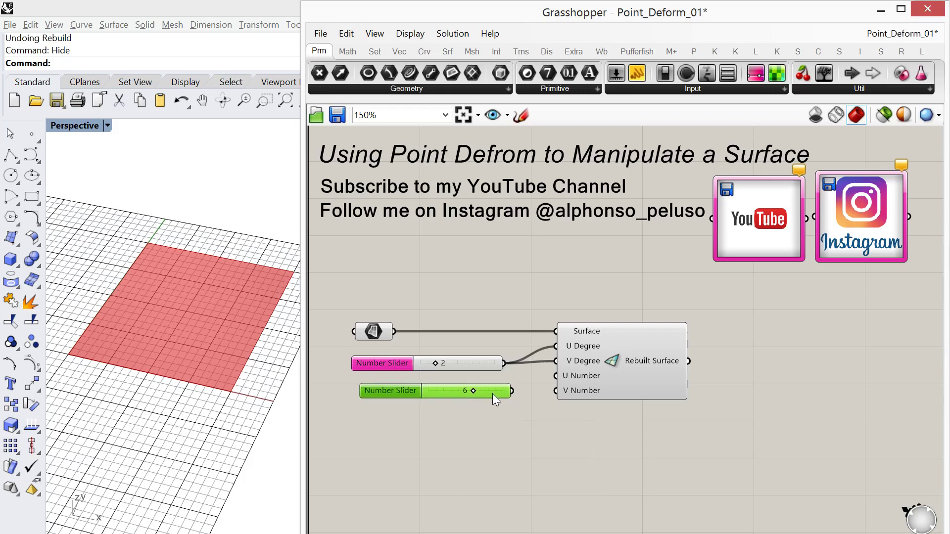
{"action": "left_click_drag", "start_coordinate": [555, 382], "coordinate": [540, 400]}
{"action": "double_click", "coordinate": [744, 390]}
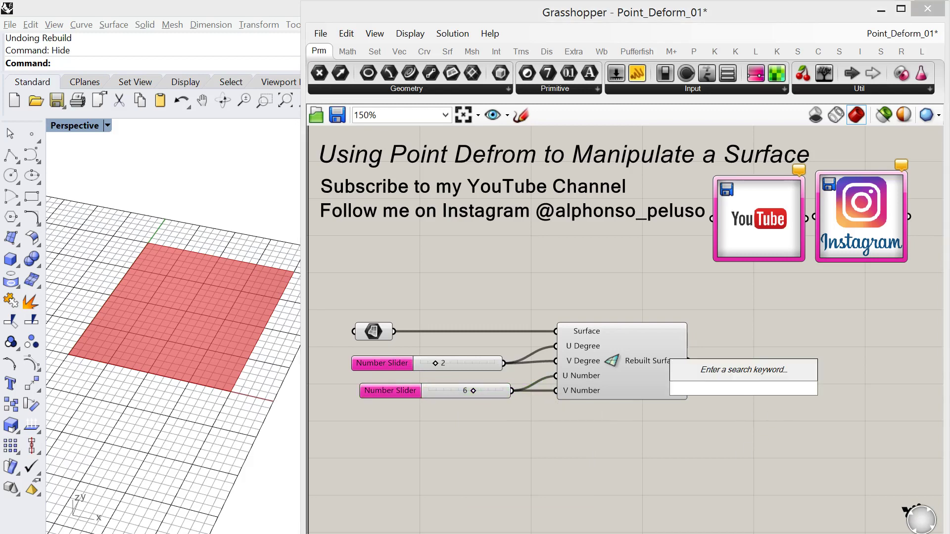
- Add a Surface Points component fed by the rebuilt surface to preview its 6 × 6 control points
{"action": "type", "text": "surf"}
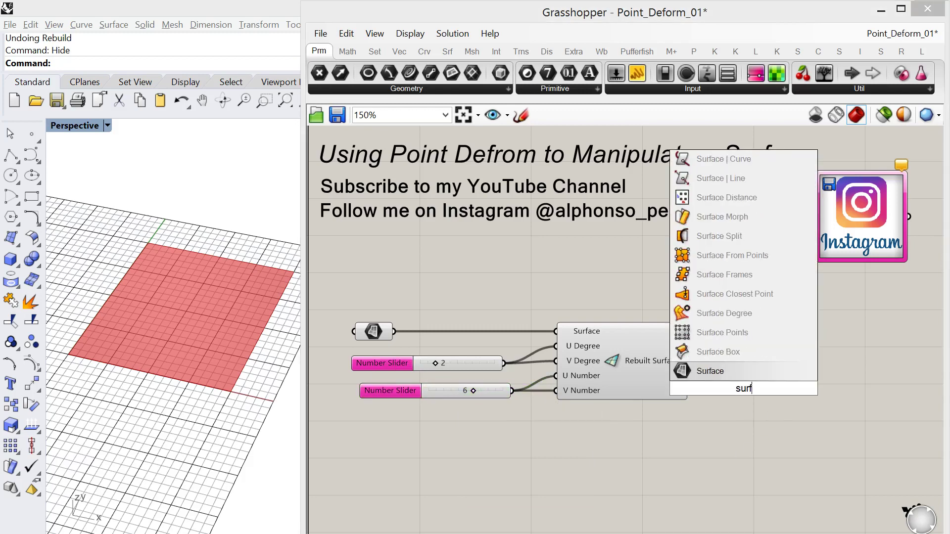
{"action": "type", "text": "ace points"}
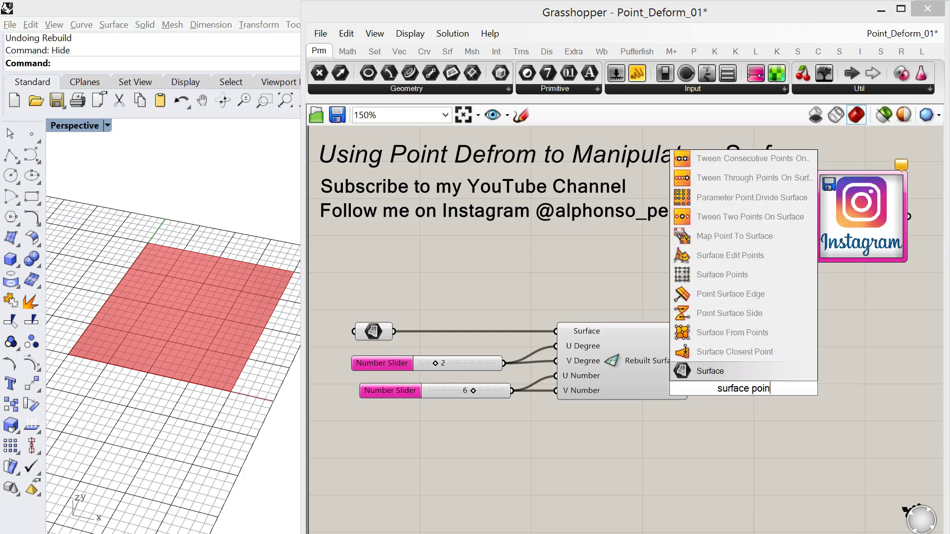
{"action": "left_click", "coordinate": [738, 328]}
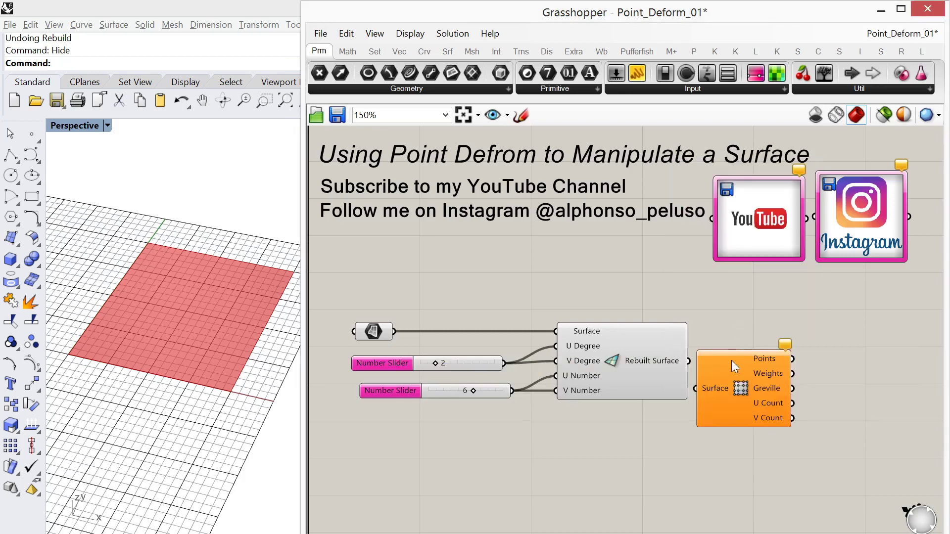
{"action": "left_click", "coordinate": [756, 346]}
{"action": "left_click_drag", "start_coordinate": [689, 360], "coordinate": [760, 385]}
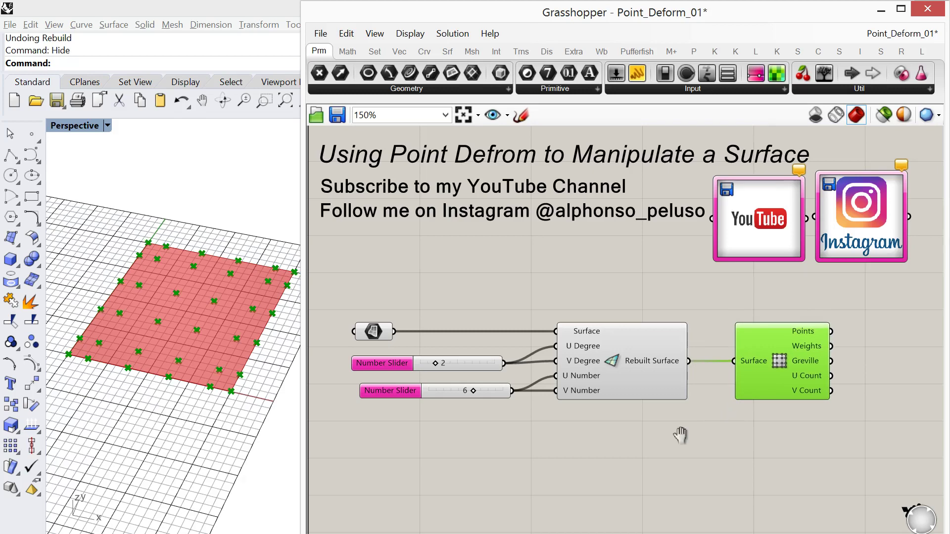
{"action": "right_click_drag", "start_coordinate": [680, 435], "coordinate": [575, 432]}
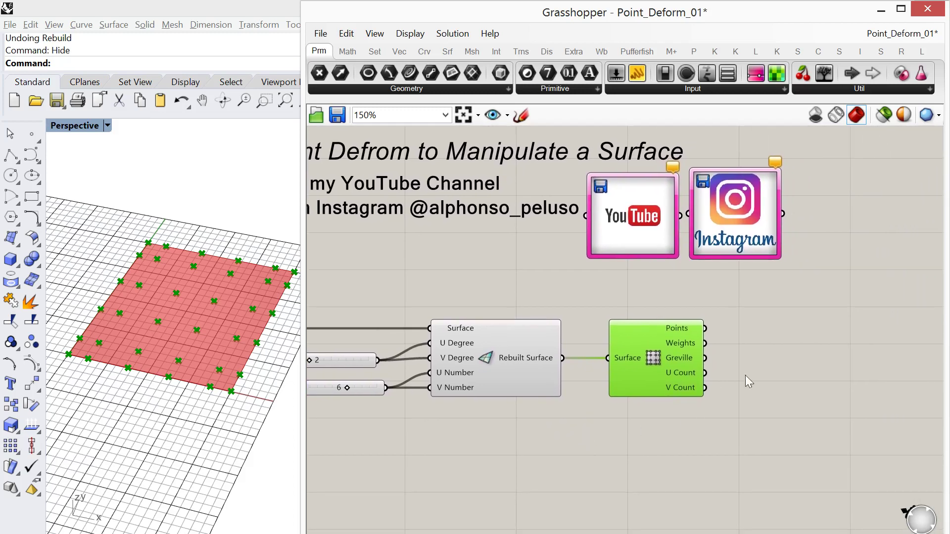
- Add a Point List component fed by the surface's control points
{"action": "double_click", "coordinate": [778, 354]}
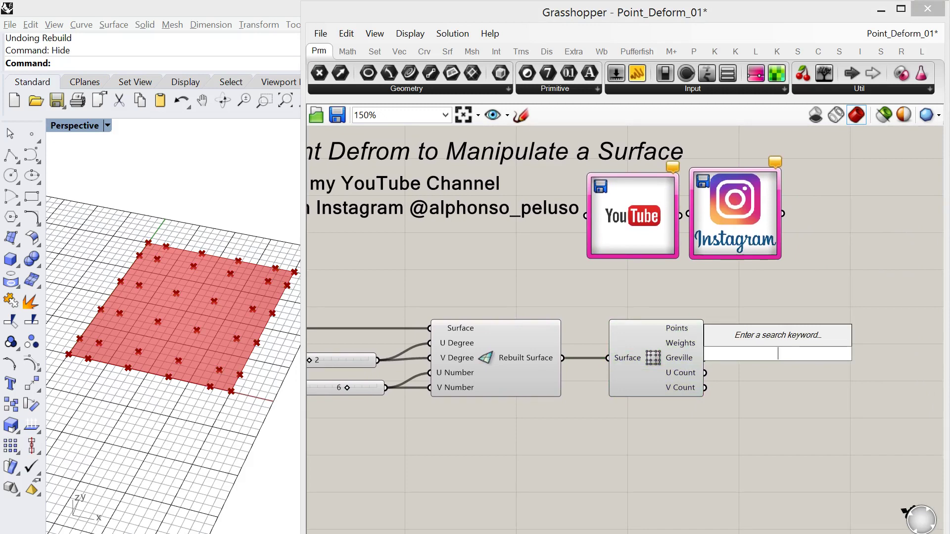
{"action": "type", "text": "po"}
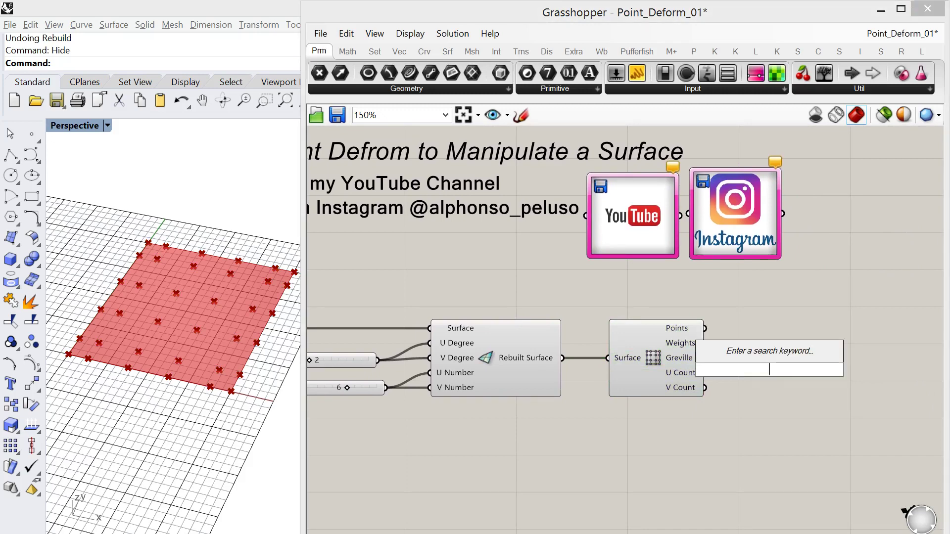
{"action": "type", "text": "int list"}
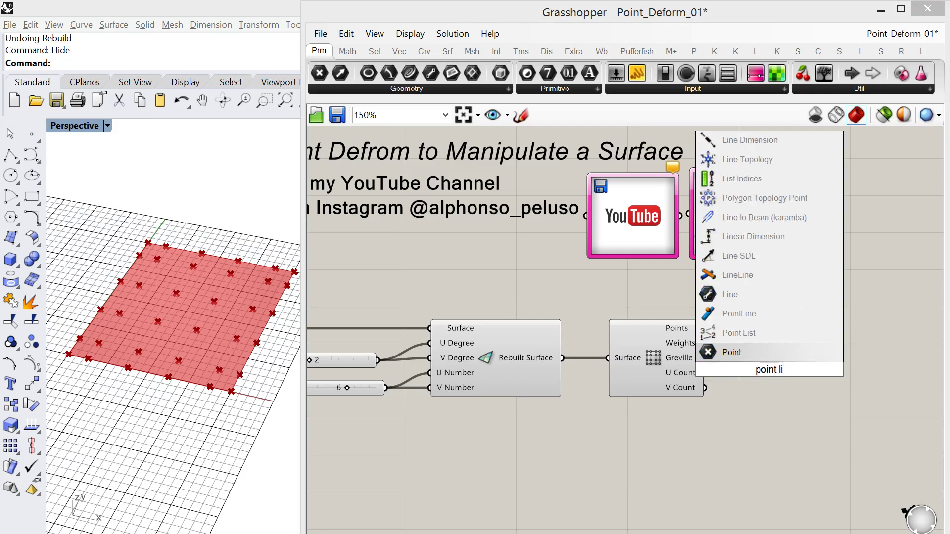
{"action": "left_click", "coordinate": [770, 352]}
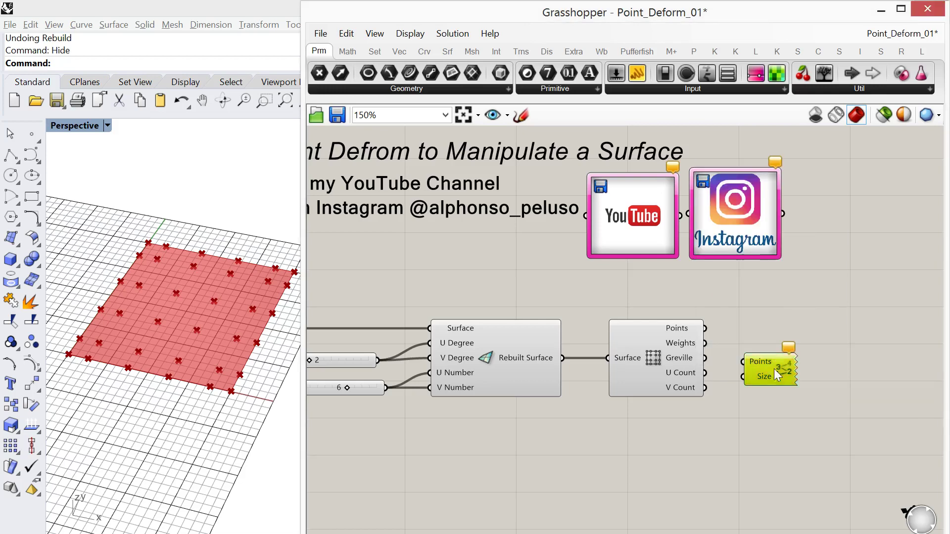
{"action": "left_click_drag", "start_coordinate": [705, 328], "coordinate": [880, 331]}
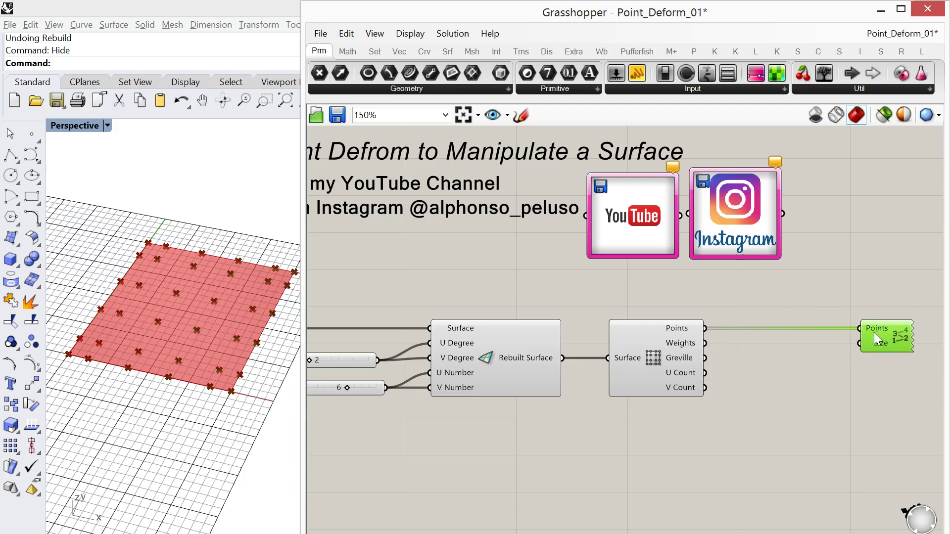
- Connect a Number Slider of 1 to Point List's Size and zoom in on the numbered points
{"action": "double_click", "coordinate": [804, 352]}
{"action": "type", "text": "Number Slider"}
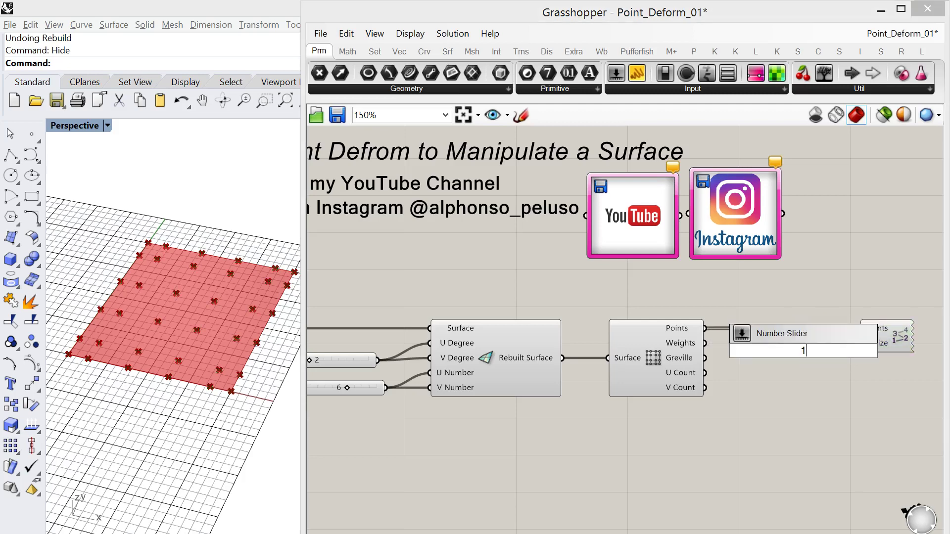
{"action": "key", "text": "Return"}
{"action": "left_click_drag", "start_coordinate": [903, 344], "coordinate": [920, 345]}
{"action": "left_click_drag", "start_coordinate": [851, 350], "coordinate": [877, 343]}
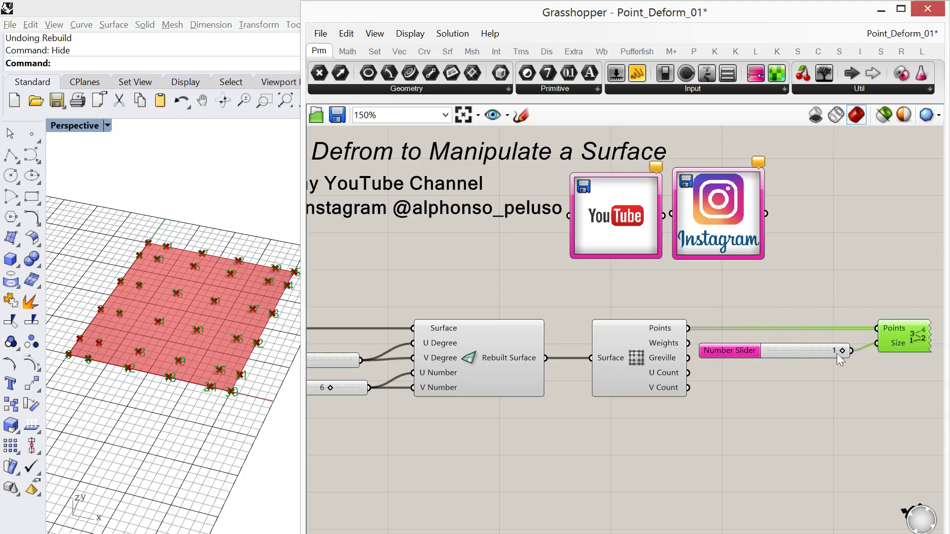
{"action": "left_click_drag", "start_coordinate": [803, 348], "coordinate": [808, 348]}
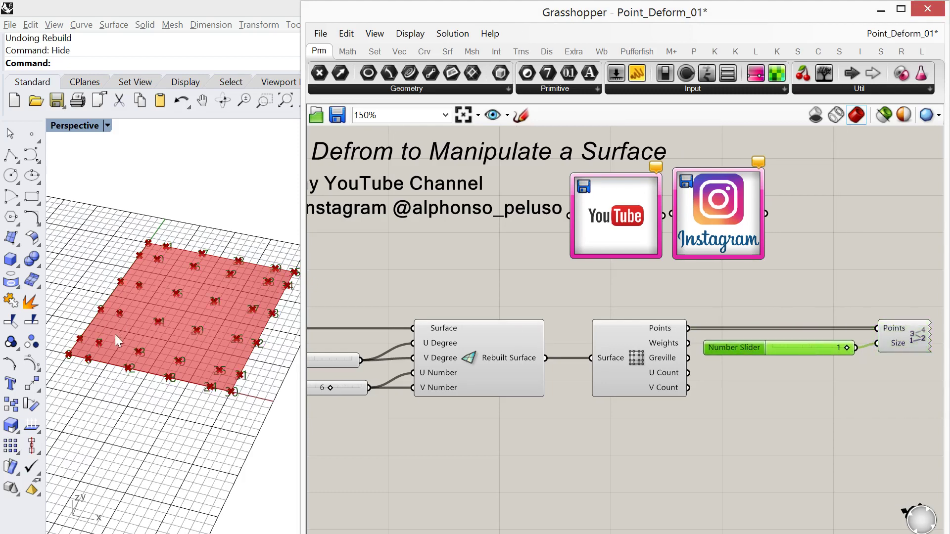
{"action": "right_click_drag", "start_coordinate": [127, 340], "coordinate": [134, 293]}
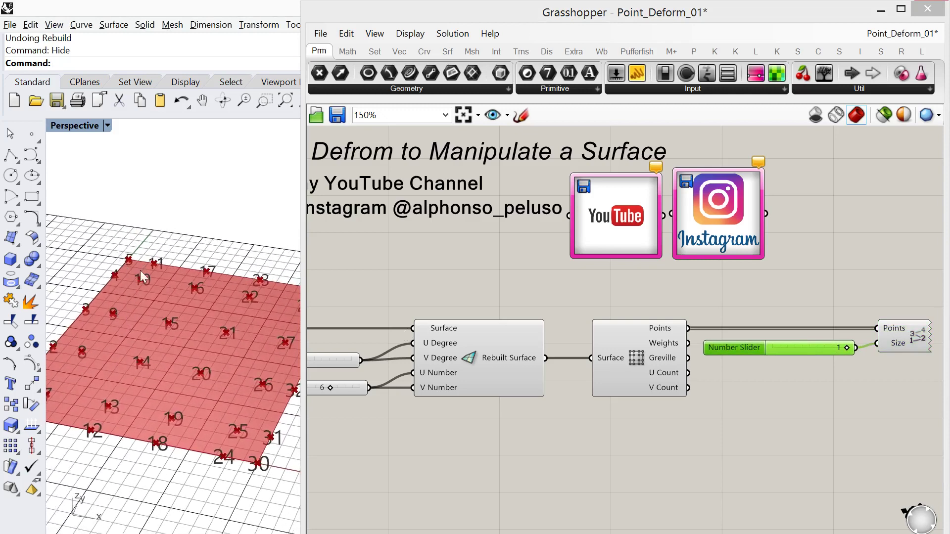
- Add a List Item component and feed the surface's control points into its List input
{"action": "double_click", "coordinate": [665, 475]}
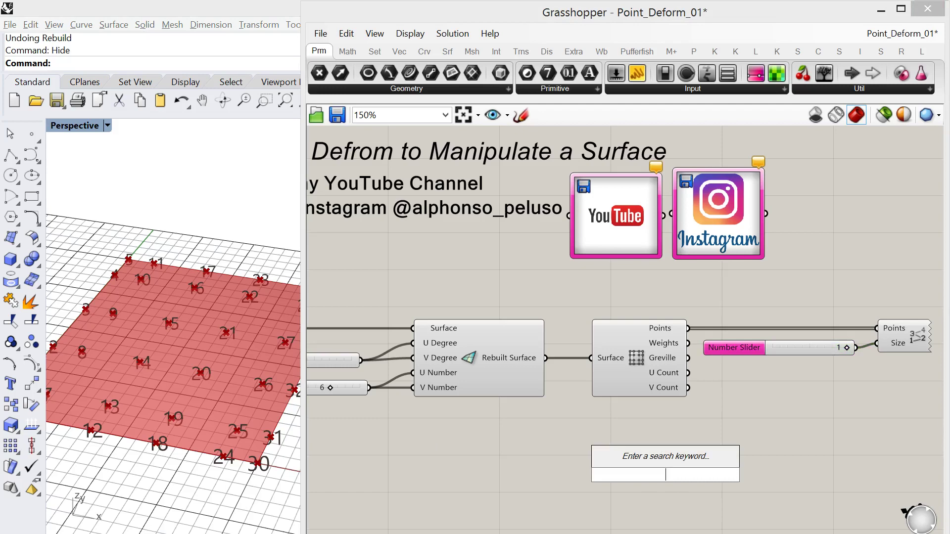
{"action": "type", "text": "list"}
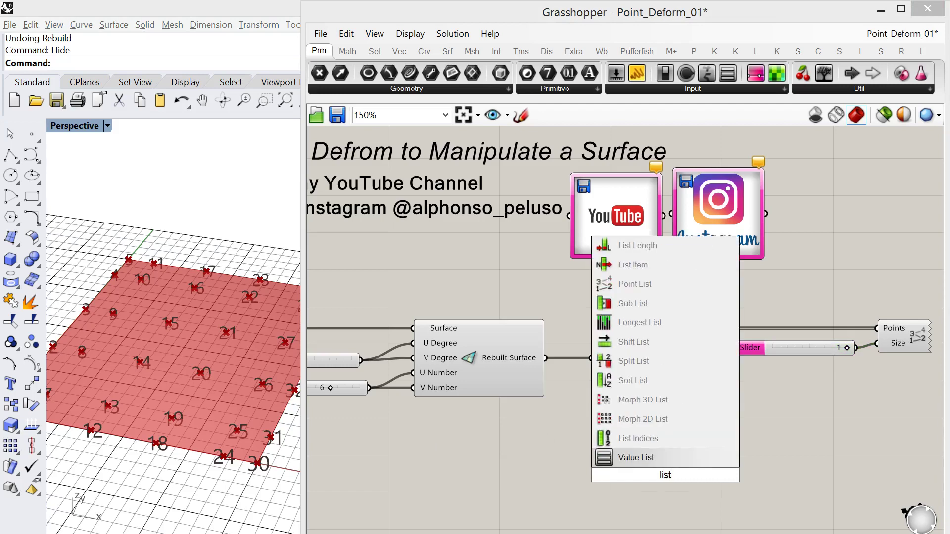
{"action": "type", "text": " item"}
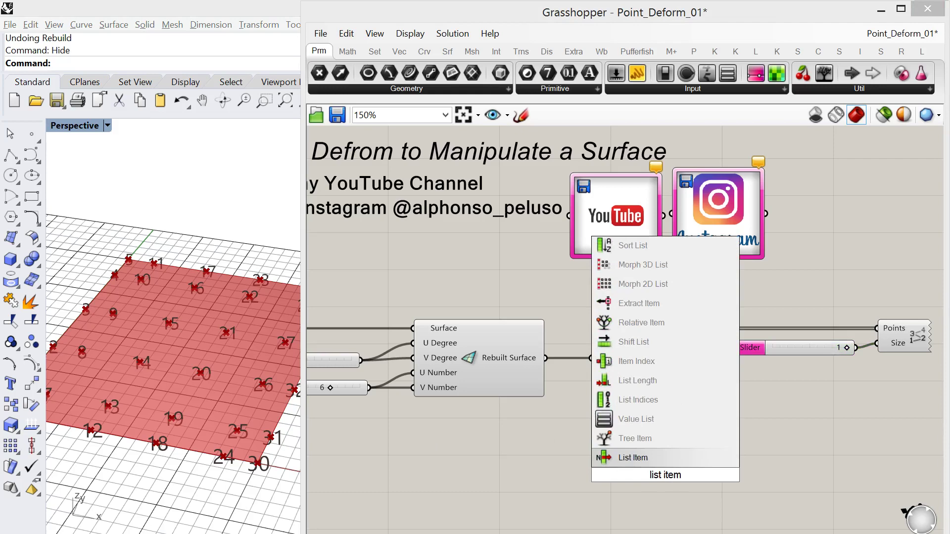
{"action": "left_click", "coordinate": [663, 460]}
{"action": "left_click_drag", "start_coordinate": [663, 459], "coordinate": [775, 438]}
{"action": "left_click_drag", "start_coordinate": [686, 330], "coordinate": [748, 418]}
- Tidy the canvas by repositioning the Point List component
{"action": "right_click_drag", "start_coordinate": [868, 385], "coordinate": [778, 379]}
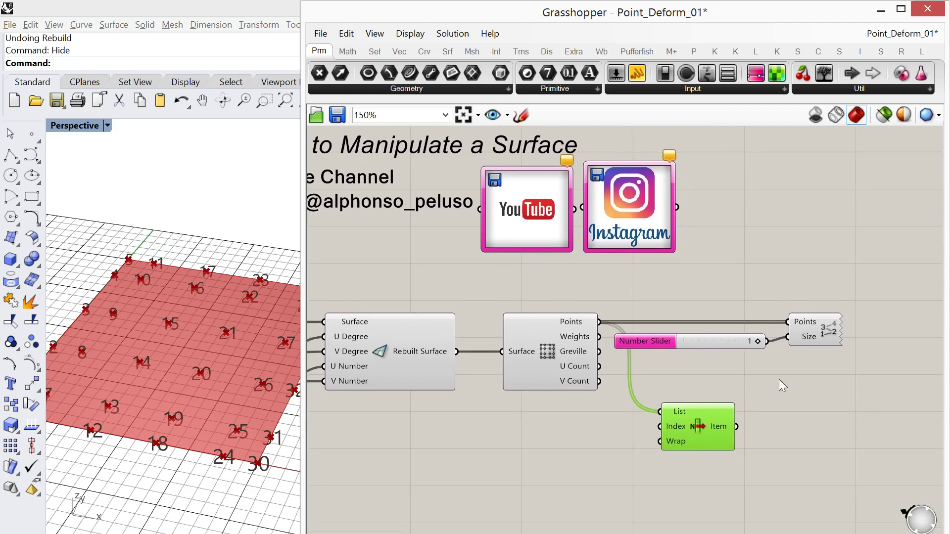
{"action": "left_click_drag", "start_coordinate": [846, 377], "coordinate": [754, 345]}
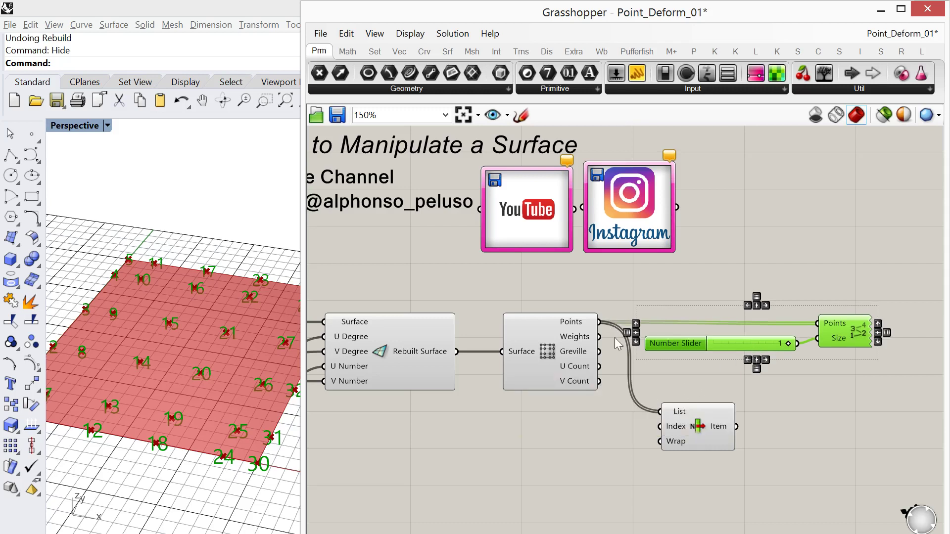
{"action": "left_click", "coordinate": [832, 370]}
{"action": "left_click", "coordinate": [845, 336]}
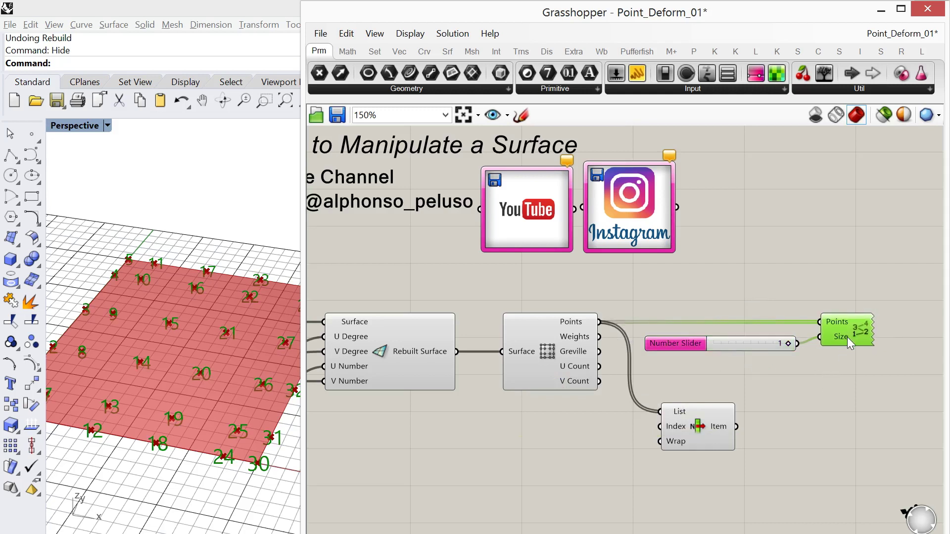
{"action": "left_click_drag", "start_coordinate": [847, 337], "coordinate": [843, 340]}
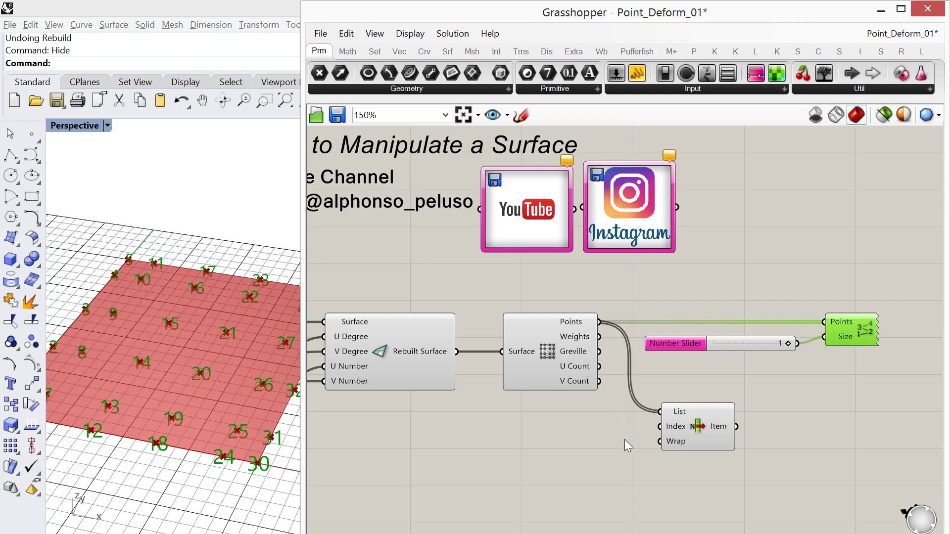
- Wire a Number Slider set to 5 into List Item's Index to pick control point 5
{"action": "double_click", "coordinate": [572, 438]}
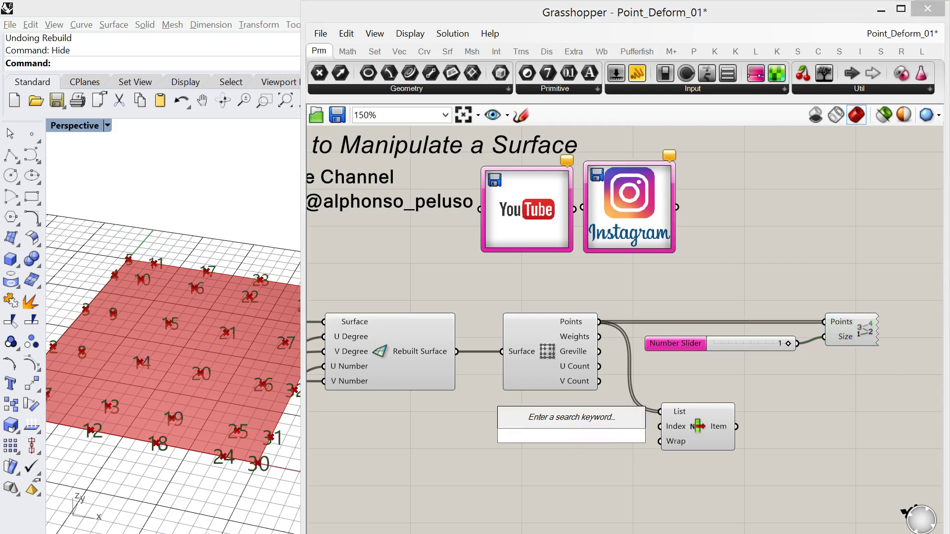
{"action": "type", "text": "5"}
{"action": "key", "text": "Return"}
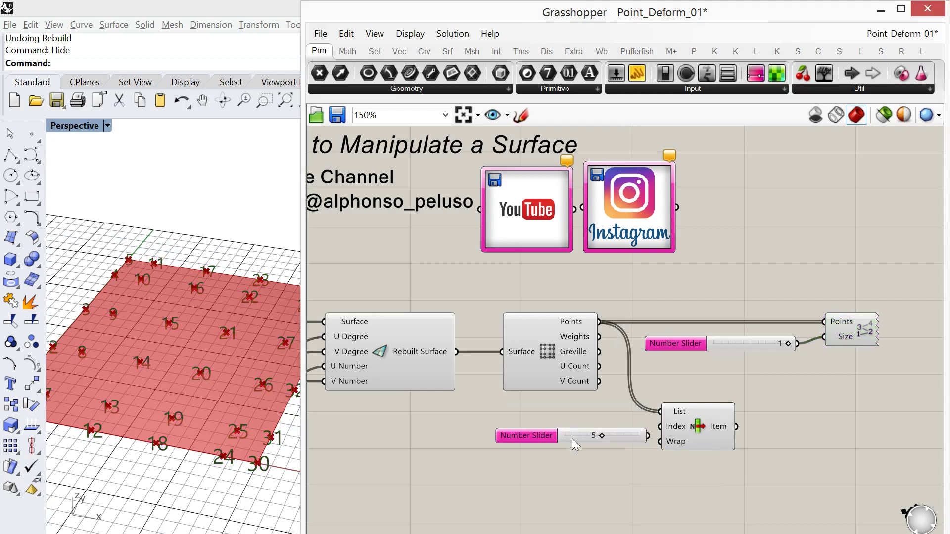
{"action": "left_click_drag", "start_coordinate": [572, 438], "coordinate": [553, 434]}
{"action": "left_click_drag", "start_coordinate": [630, 431], "coordinate": [662, 426]}
{"action": "left_click", "coordinate": [691, 439]}
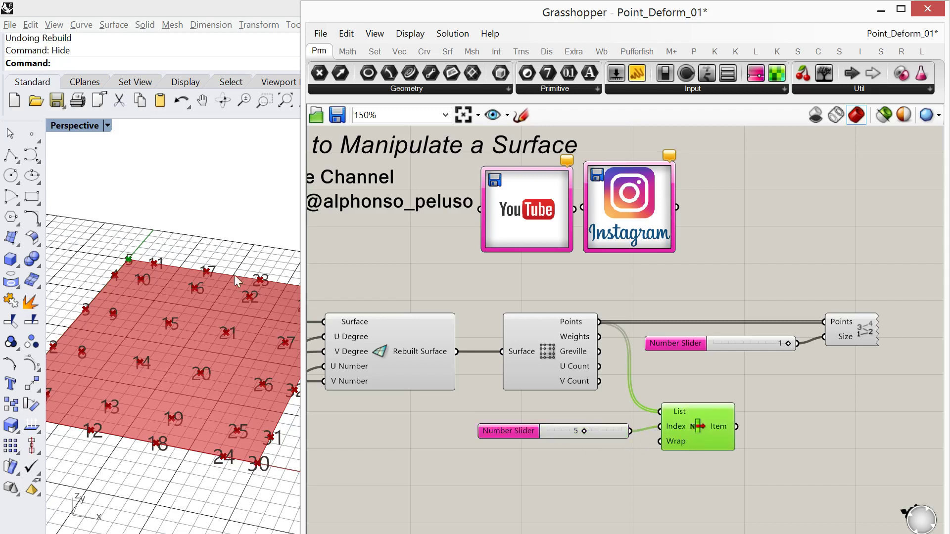
{"action": "left_click_drag", "start_coordinate": [555, 432], "coordinate": [561, 432]}
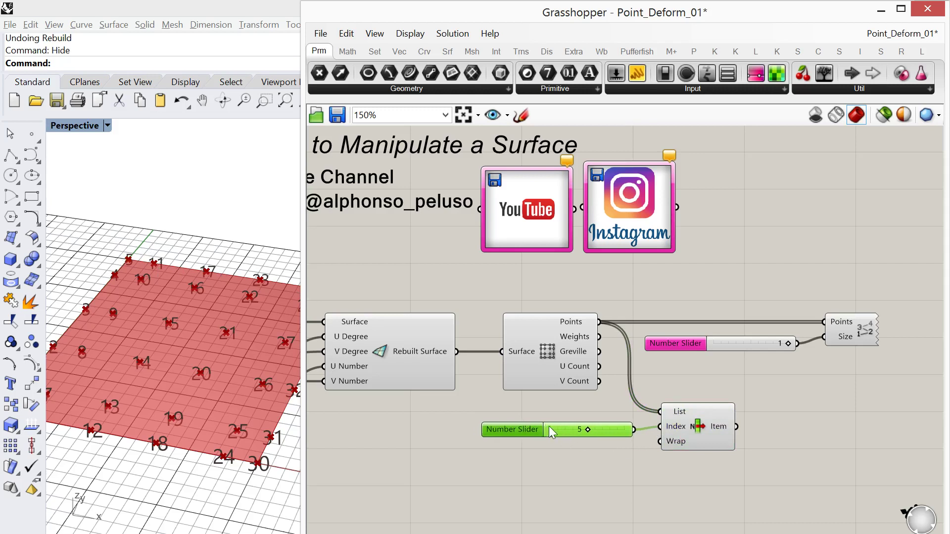
{"action": "left_click", "coordinate": [843, 455]}
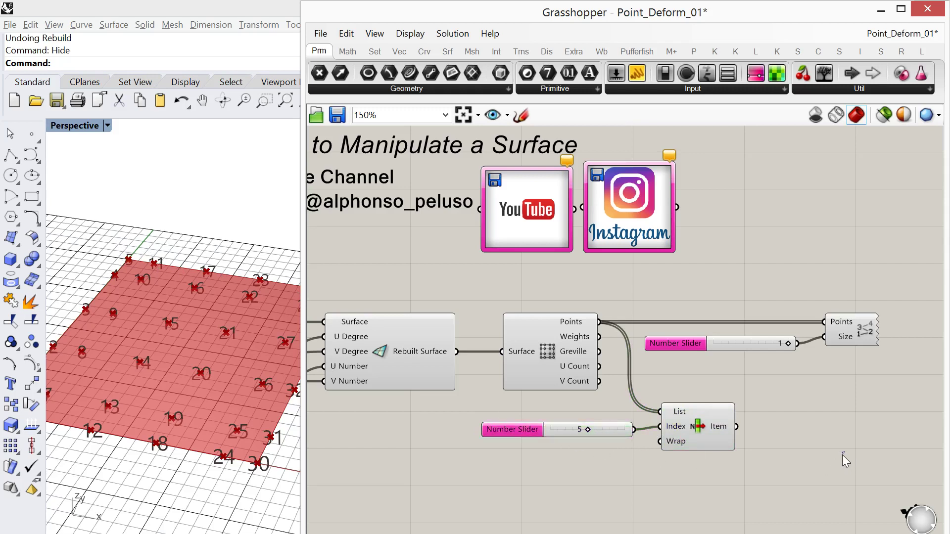
- Add a Point Deform component and place it above the Surface Points component
{"action": "double_click", "coordinate": [787, 422]}
{"action": "type", "text": "poin"}
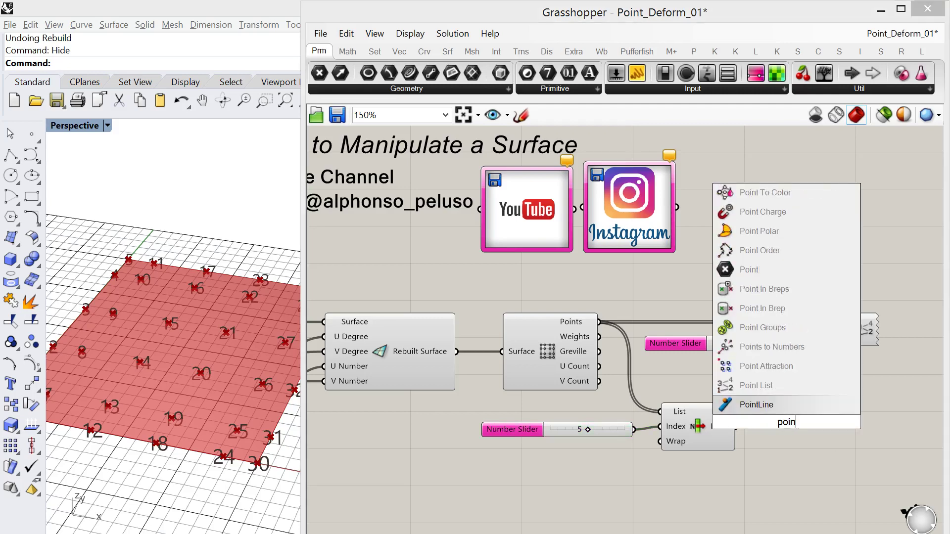
{"action": "type", "text": "t "}
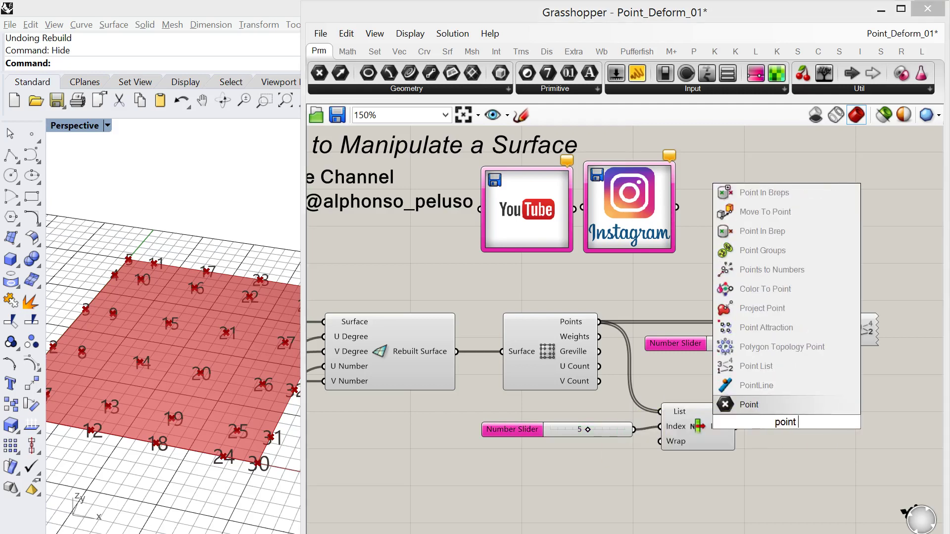
{"action": "type", "text": "defor"}
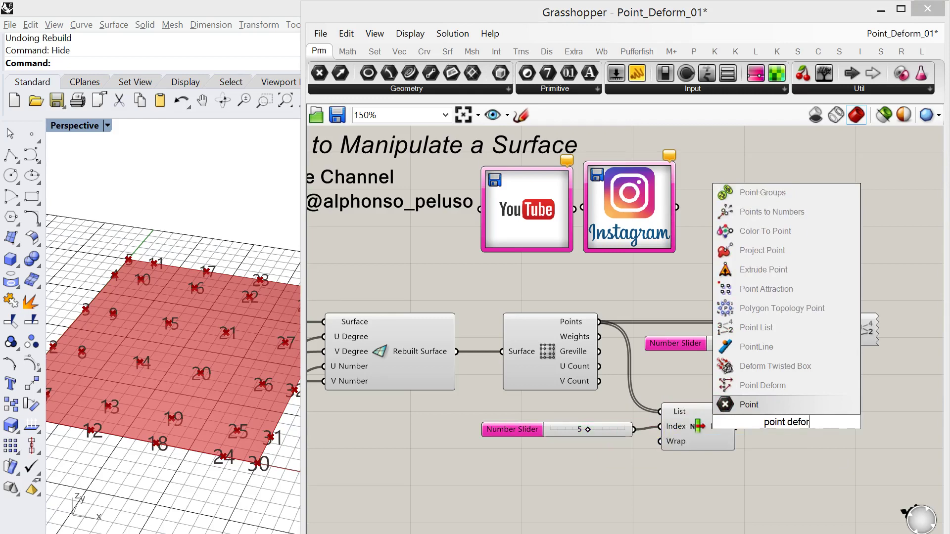
{"action": "type", "text": "m"}
{"action": "left_click", "coordinate": [795, 404]}
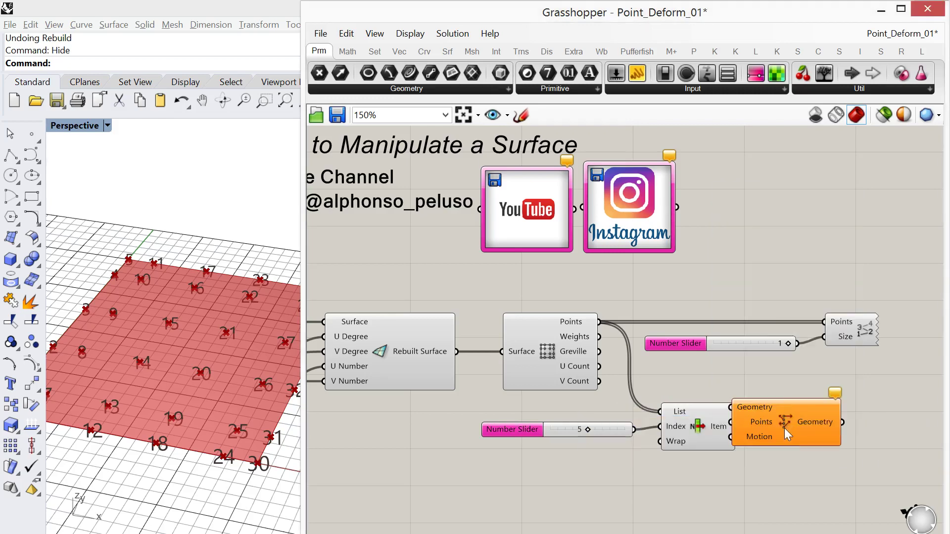
{"action": "left_click_drag", "start_coordinate": [788, 429], "coordinate": [834, 435]}
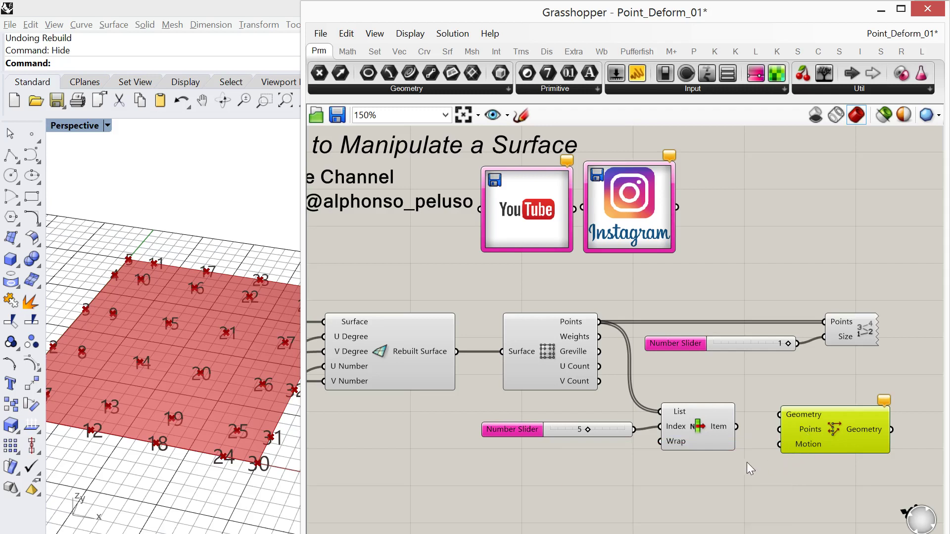
{"action": "right_click_drag", "start_coordinate": [738, 458], "coordinate": [788, 417]}
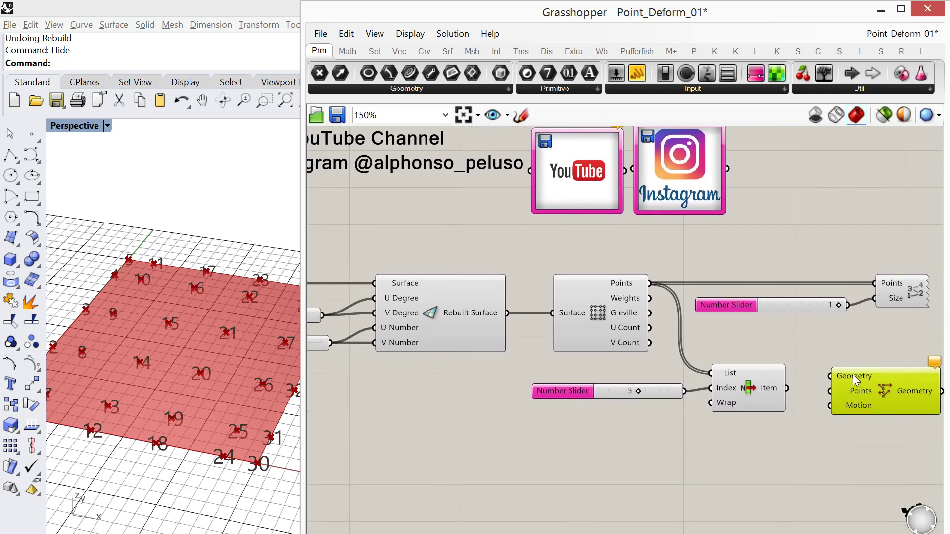
{"action": "left_click_drag", "start_coordinate": [852, 383], "coordinate": [563, 247]}
- Connect the rebuilt surface to Point Deform's Geometry input and move it lower right
{"action": "left_click_drag", "start_coordinate": [508, 312], "coordinate": [542, 234]}
{"action": "right_click_drag", "start_coordinate": [554, 357], "coordinate": [720, 403]}
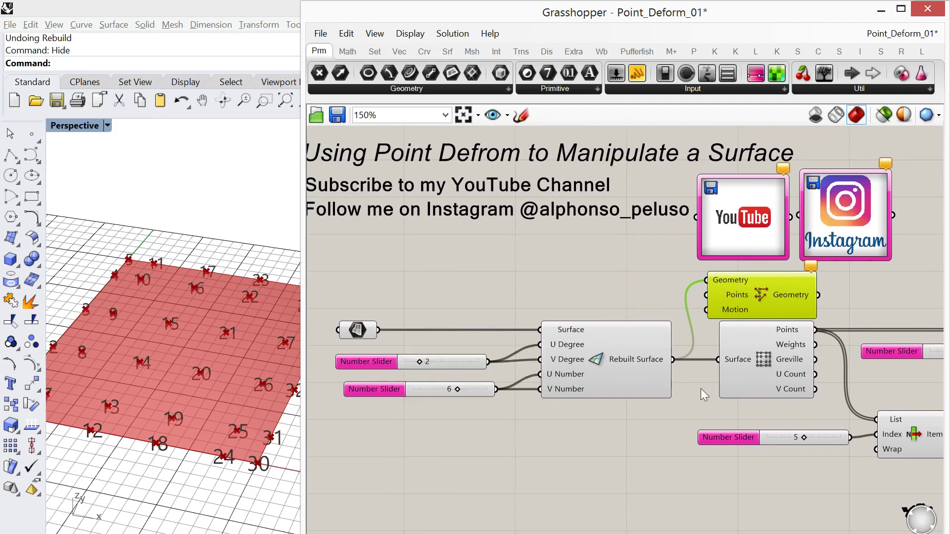
{"action": "right_click_drag", "start_coordinate": [700, 388], "coordinate": [601, 376]}
{"action": "right_click_drag", "start_coordinate": [604, 410], "coordinate": [449, 417]}
{"action": "left_click_drag", "start_coordinate": [510, 295], "coordinate": [557, 495]}
- Move Point Deform to the upper right of the canvas and shift Surface Points down
{"action": "right_click_drag", "start_coordinate": [601, 478], "coordinate": [671, 416]}
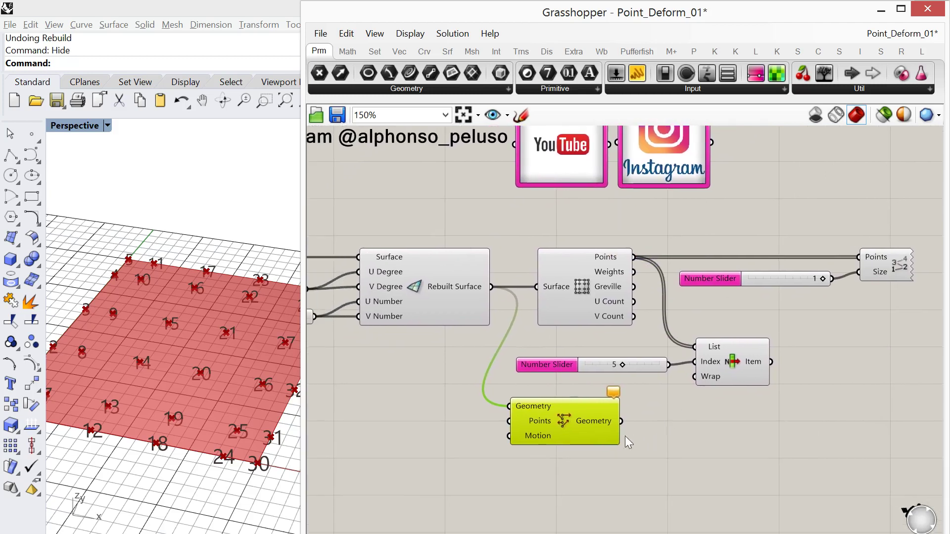
{"action": "left_click_drag", "start_coordinate": [597, 422], "coordinate": [937, 205]}
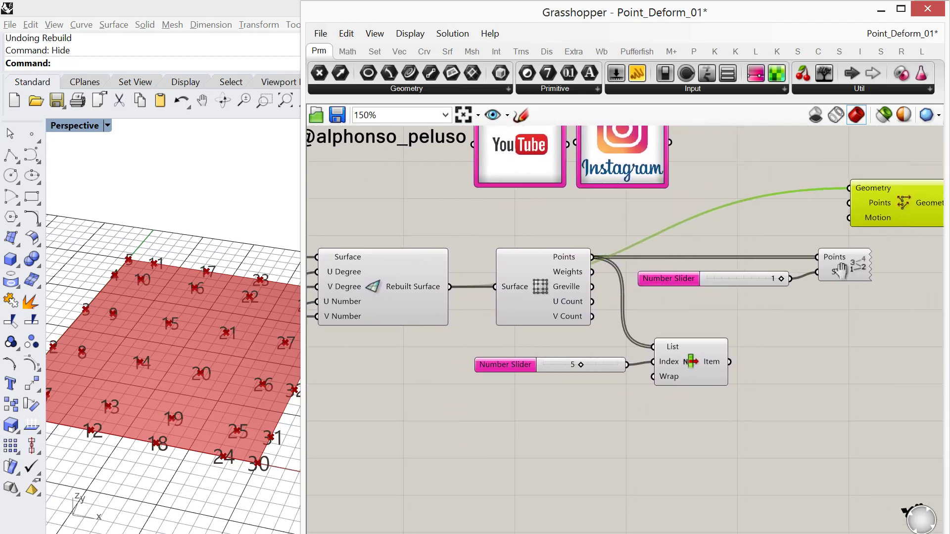
{"action": "right_click_drag", "start_coordinate": [841, 270], "coordinate": [714, 303]}
{"action": "left_click_drag", "start_coordinate": [769, 248], "coordinate": [793, 240]}
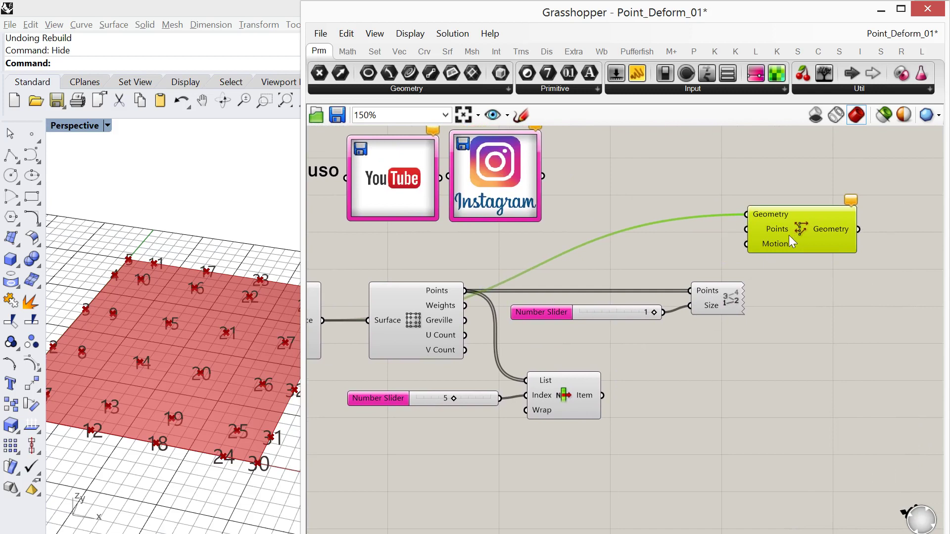
{"action": "left_click_drag", "start_coordinate": [416, 340], "coordinate": [417, 370]}
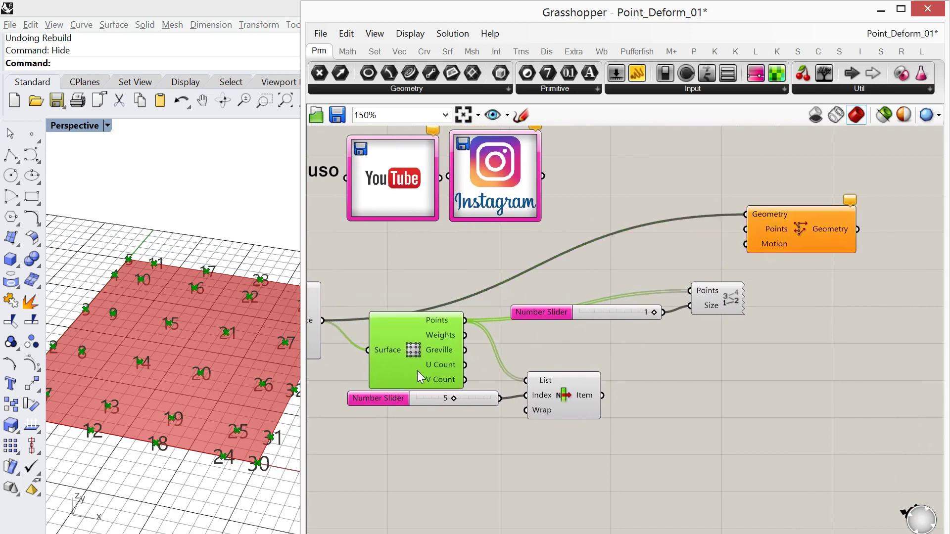
- Reposition the size slider and the Points display, then move List Item right beneath Point Deform
{"action": "left_click_drag", "start_coordinate": [566, 432], "coordinate": [545, 423]}
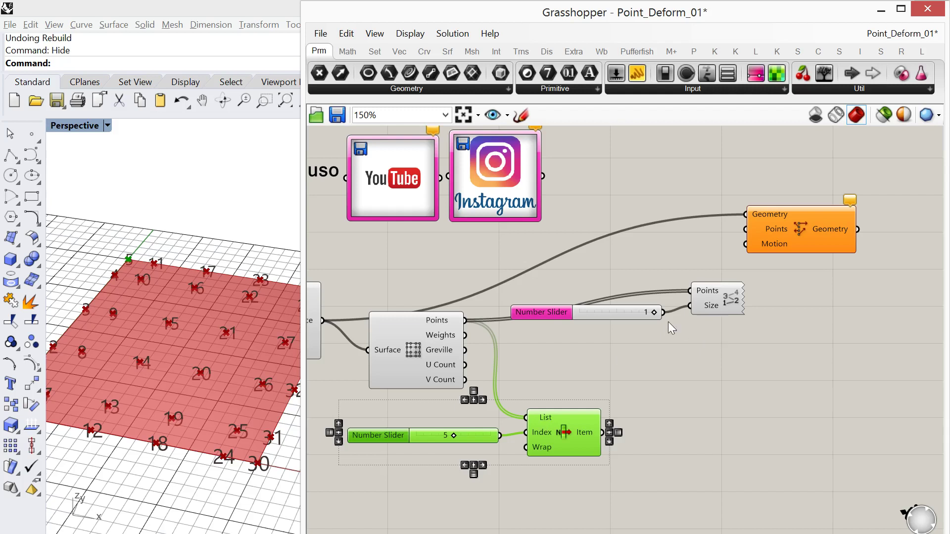
{"action": "left_click_drag", "start_coordinate": [627, 314], "coordinate": [628, 343]}
{"action": "left_click_drag", "start_coordinate": [720, 292], "coordinate": [716, 307]}
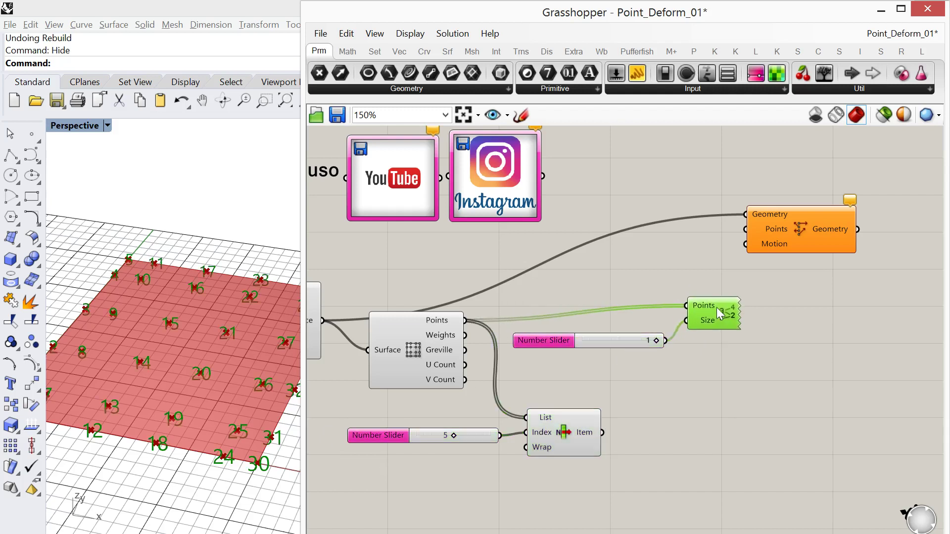
{"action": "left_click_drag", "start_coordinate": [388, 368], "coordinate": [399, 382]}
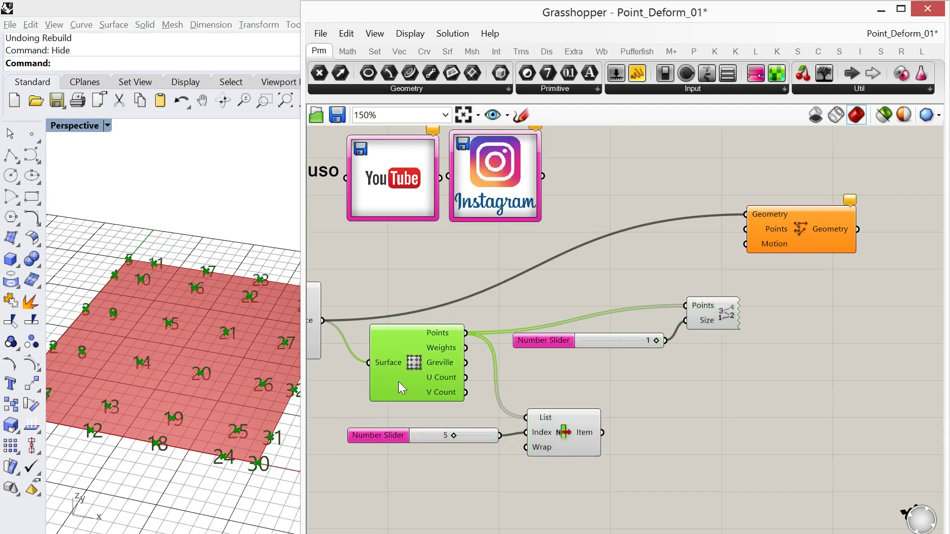
{"action": "left_click_drag", "start_coordinate": [797, 237], "coordinate": [851, 236]}
{"action": "right_click_drag", "start_coordinate": [817, 307], "coordinate": [766, 304]}
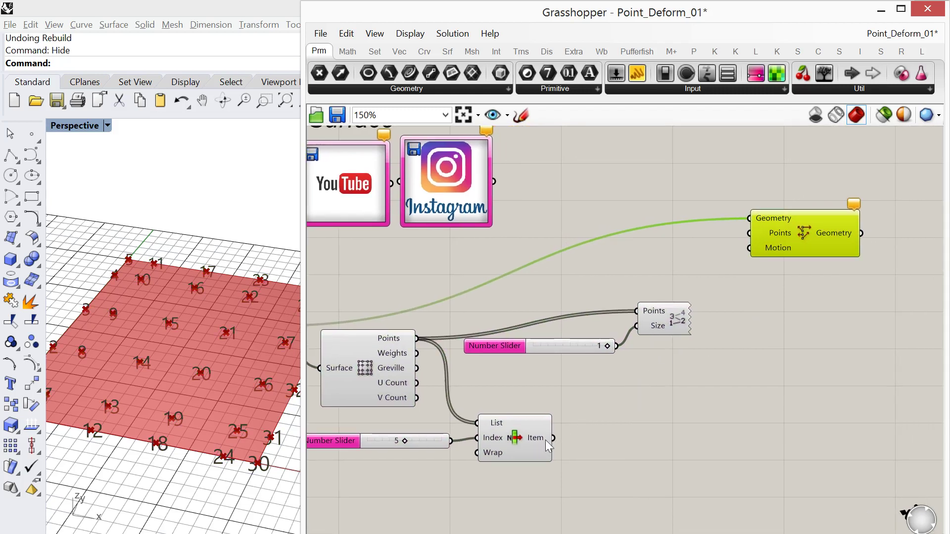
{"action": "left_click", "coordinate": [563, 446]}
{"action": "left_click_drag", "start_coordinate": [562, 446], "coordinate": [767, 250]}
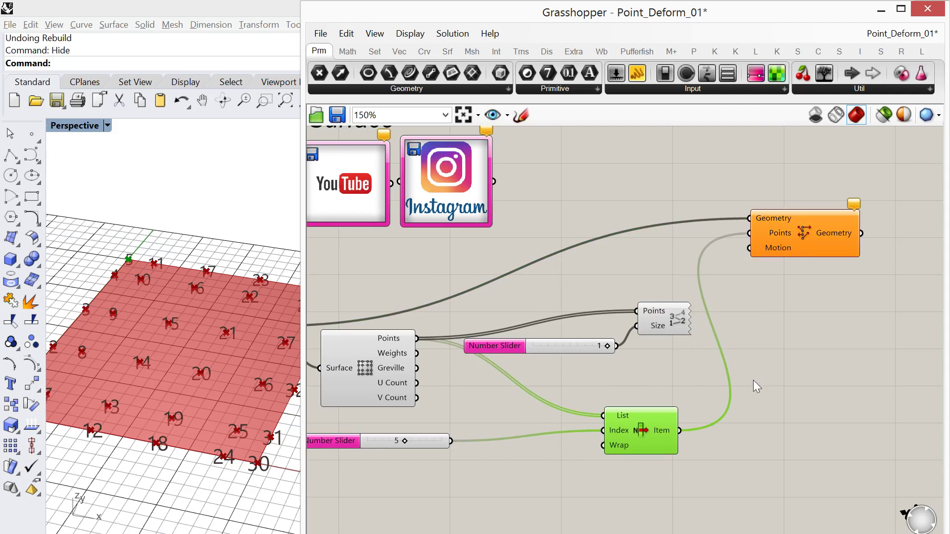
- Add a Unit Z vector and wire it into Point Deform's Motion input
{"action": "double_click", "coordinate": [684, 485]}
{"action": "type", "text": "unit z"}
{"action": "key", "text": "Return"}
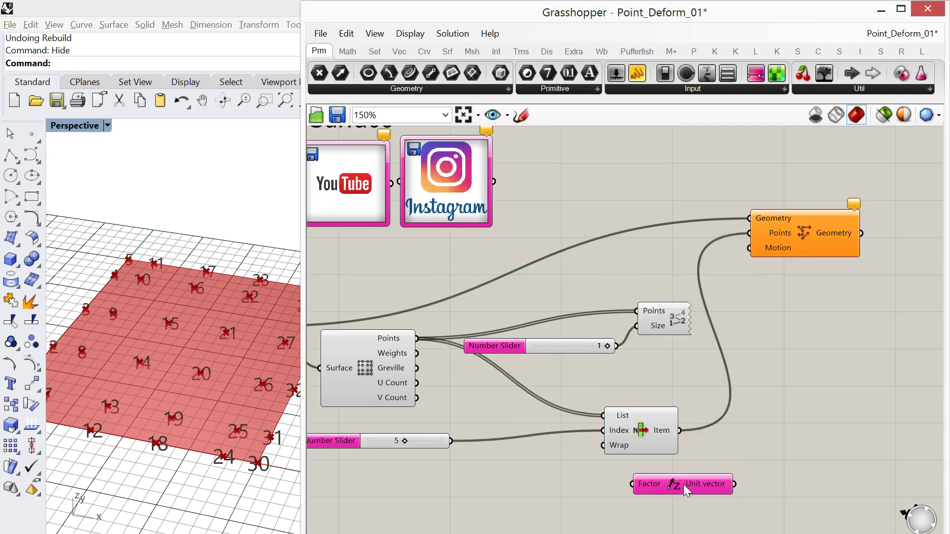
{"action": "left_click_drag", "start_coordinate": [735, 485], "coordinate": [750, 248]}
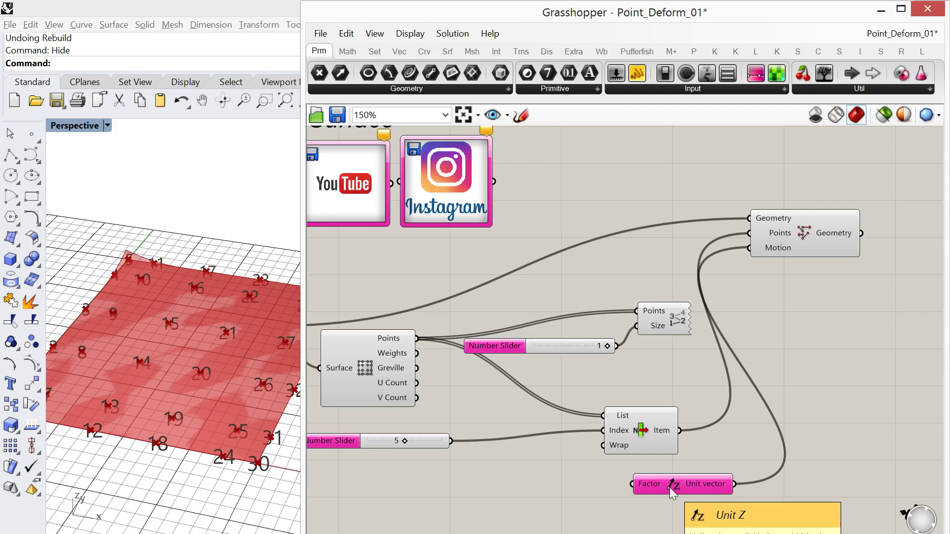
- Feed a 25 number slider into the Unit Z factor and lower it to 3
{"action": "double_click", "coordinate": [526, 494]}
{"action": "type", "text": "25"}
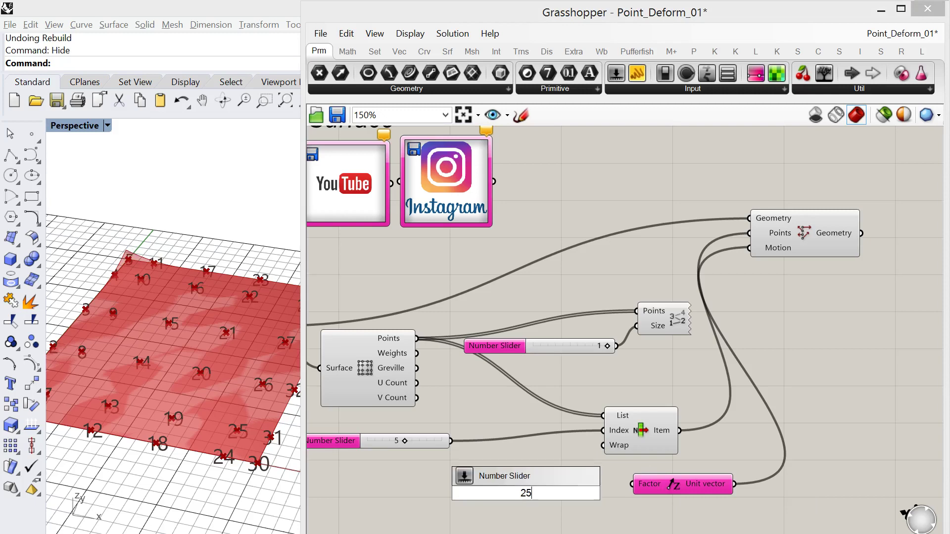
{"action": "key", "text": "Return"}
{"action": "left_click_drag", "start_coordinate": [603, 493], "coordinate": [634, 484]}
{"action": "mouse_move", "coordinate": [538, 493]}
{"action": "left_mouse_down"}
{"action": "mouse_move", "coordinate": [521, 491]}
{"action": "mouse_move", "coordinate": [541, 486]}
{"action": "left_mouse_up"}
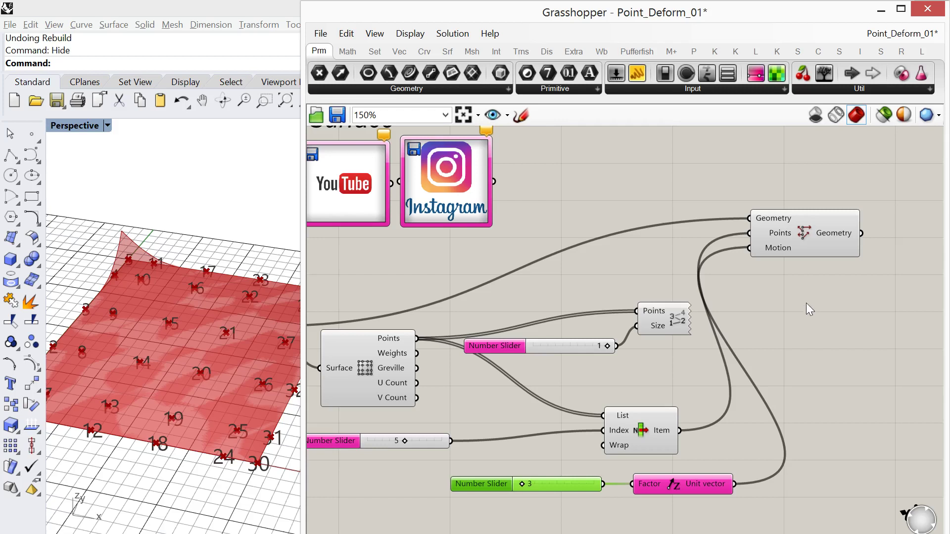
{"action": "mouse_move", "coordinate": [777, 251]}
{"action": "mouse_move", "coordinate": [698, 485]}
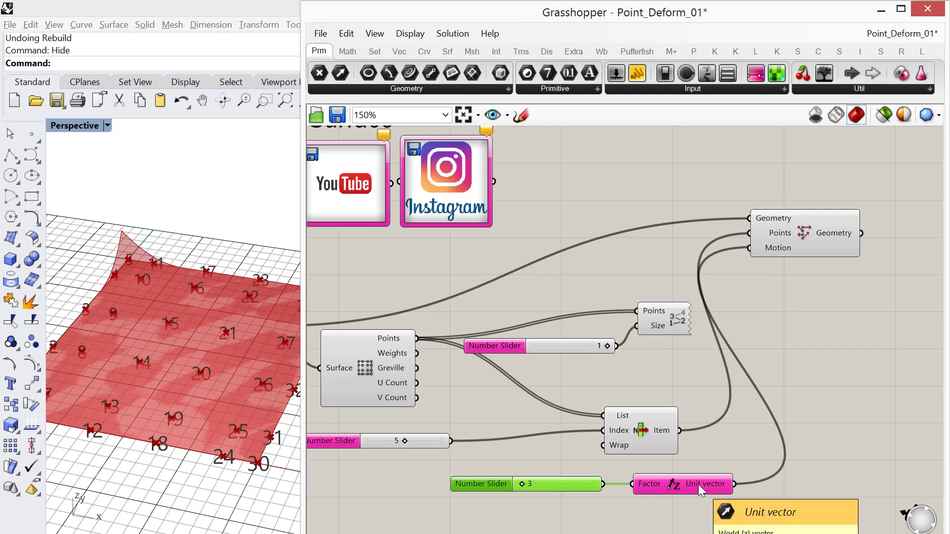
{"action": "mouse_move", "coordinate": [568, 485]}
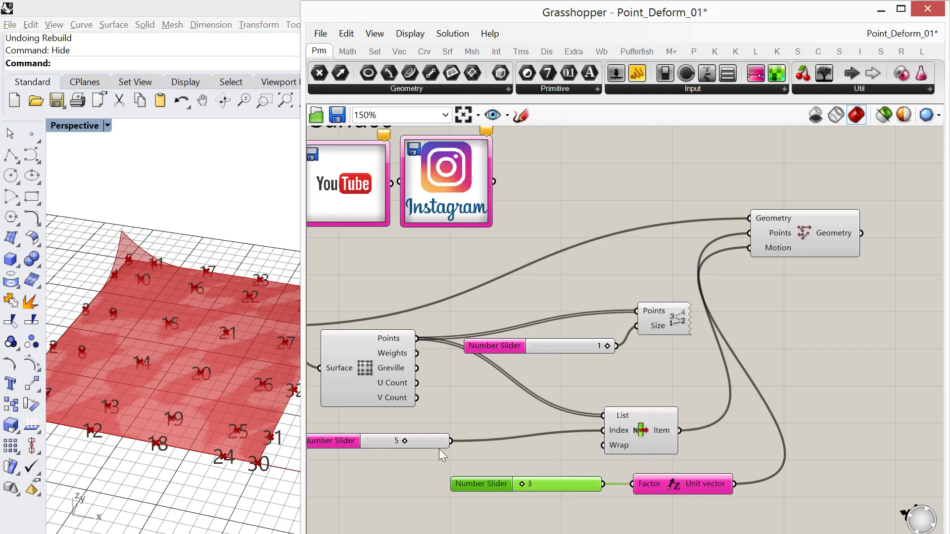
- Create a 14 index slider and place it under the 5 index slider
{"action": "left_click_drag", "start_coordinate": [429, 442], "coordinate": [453, 431]}
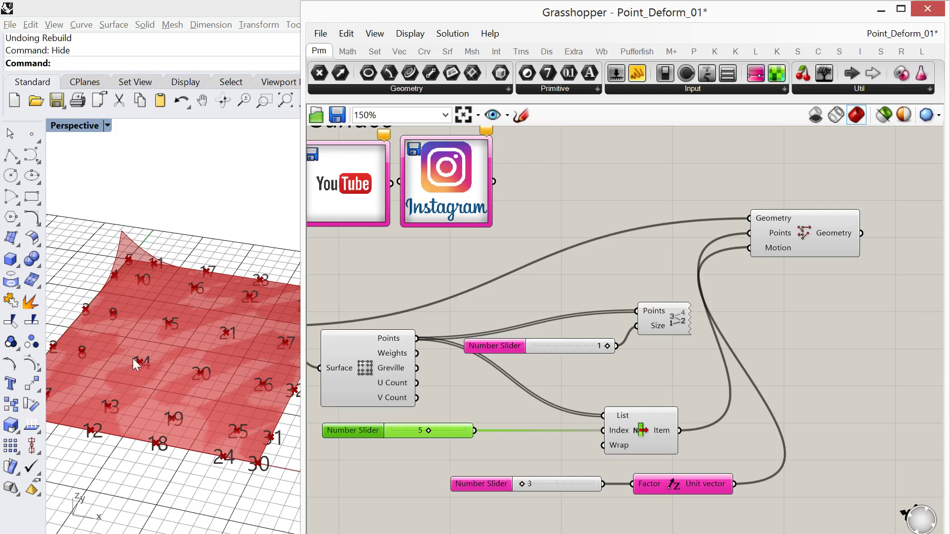
{"action": "double_click", "coordinate": [391, 464]}
{"action": "type", "text": "14"}
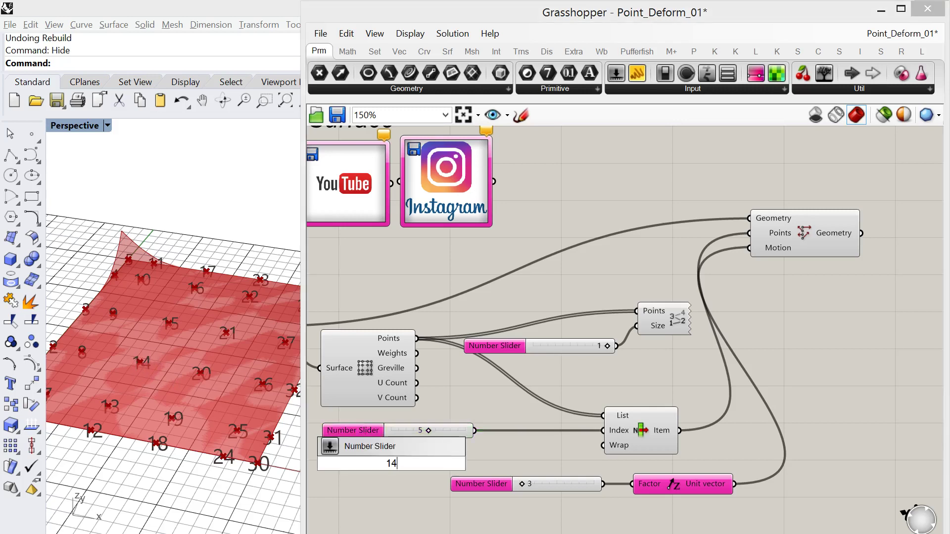
{"action": "key", "text": "Return"}
{"action": "left_click_drag", "start_coordinate": [426, 462], "coordinate": [604, 431]}
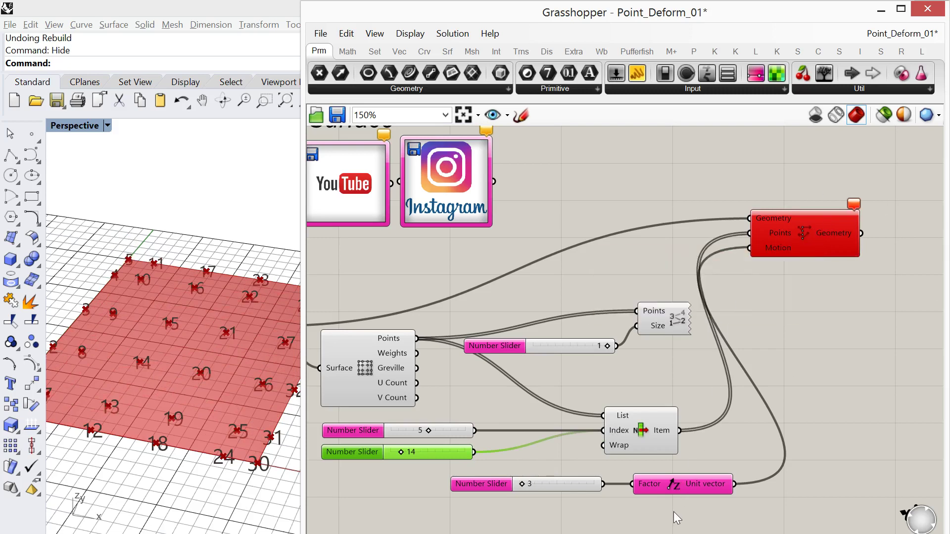
- Duplicate the factor slider and Unit Z pair and add the copy to Point Deform's Motion
{"action": "left_click_drag", "start_coordinate": [673, 512], "coordinate": [555, 480]}
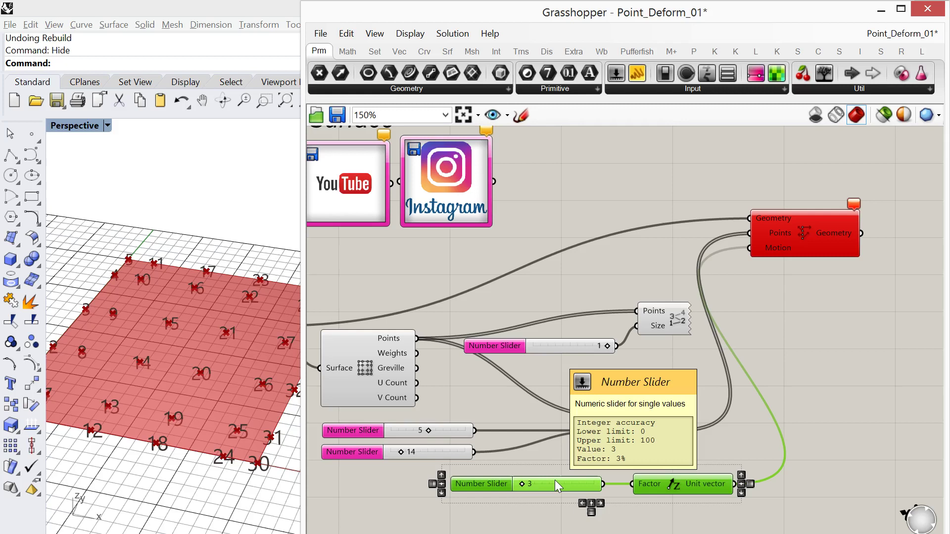
{"action": "left_click_drag", "start_coordinate": [554, 480], "coordinate": [586, 494], "text": "alt"}
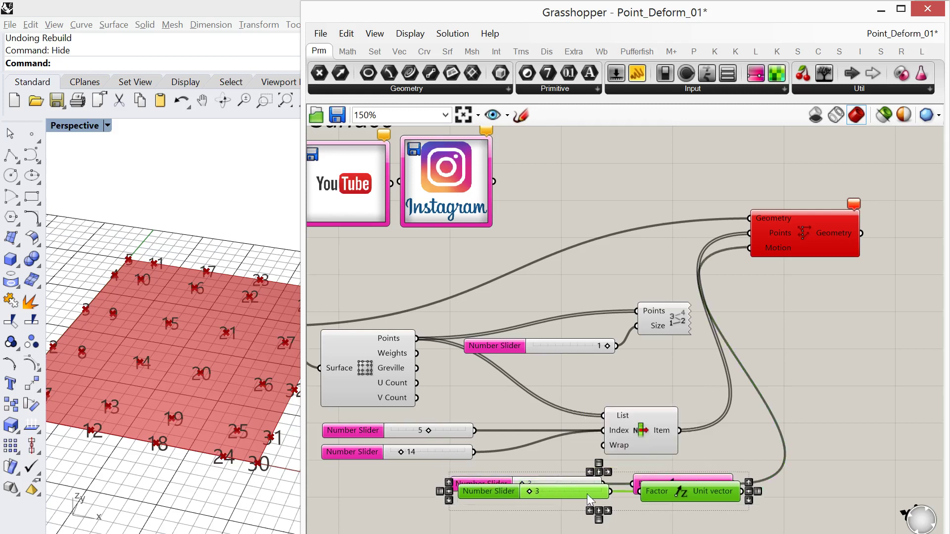
{"action": "left_click_drag", "start_coordinate": [669, 497], "coordinate": [660, 512]}
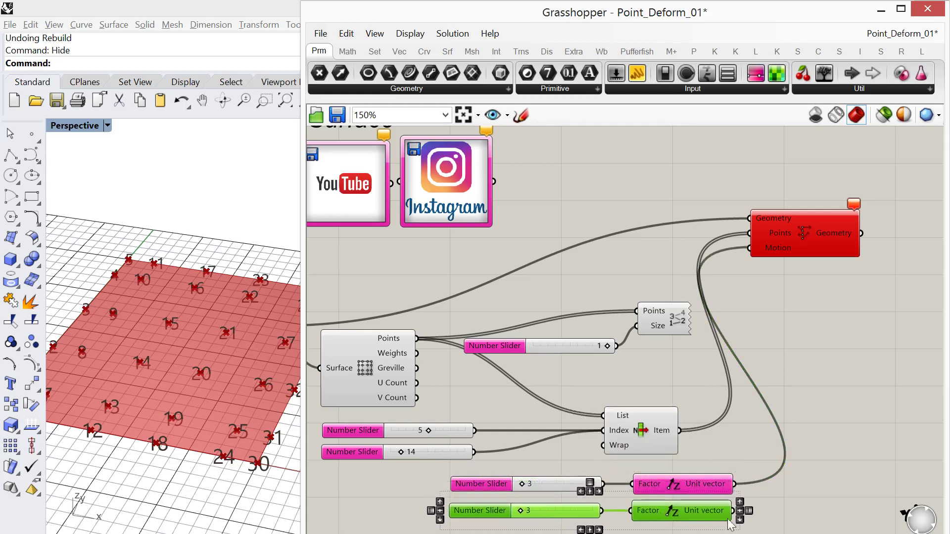
{"action": "left_click_drag", "start_coordinate": [735, 511], "coordinate": [751, 249]}
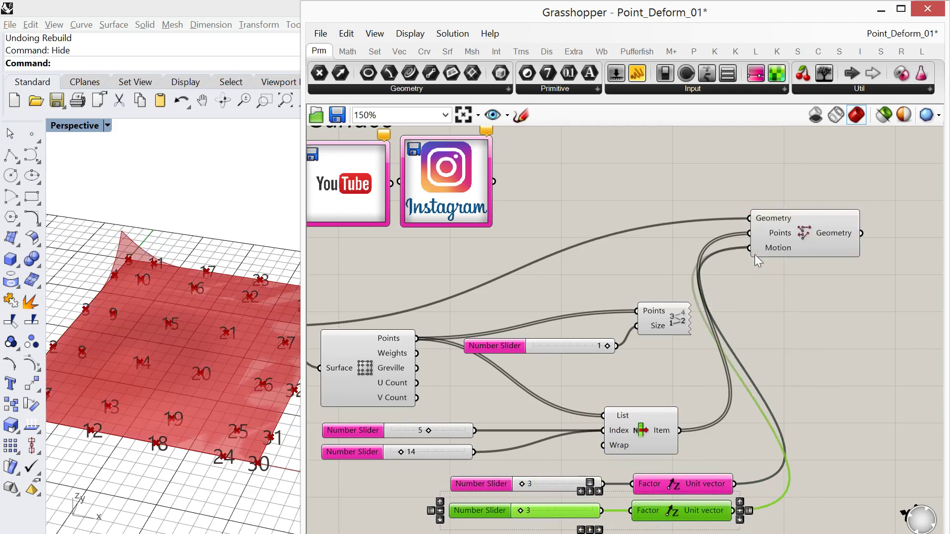
{"action": "left_click", "coordinate": [518, 526]}
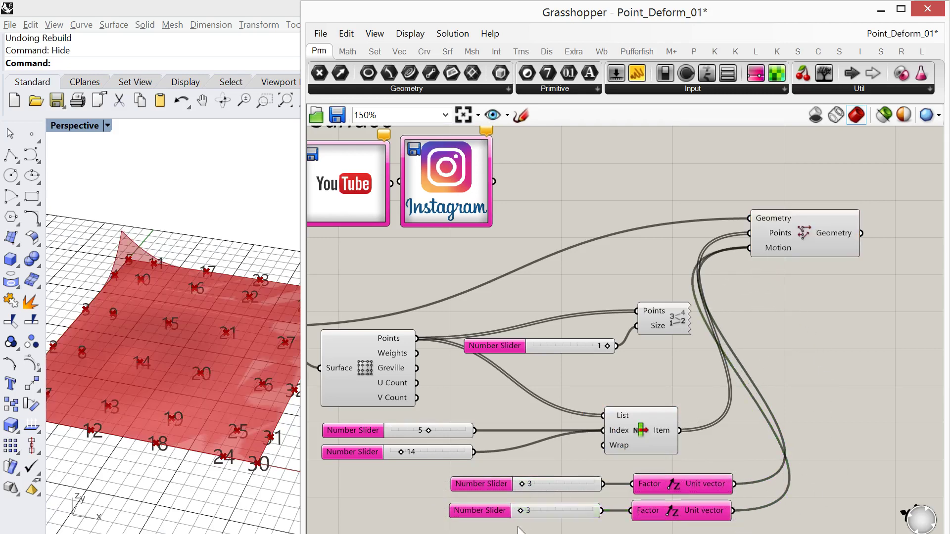
- Raise the second lift factor to 14 and add a 30 index slider to List Item's Index
{"action": "left_click_drag", "start_coordinate": [522, 516], "coordinate": [531, 516]}
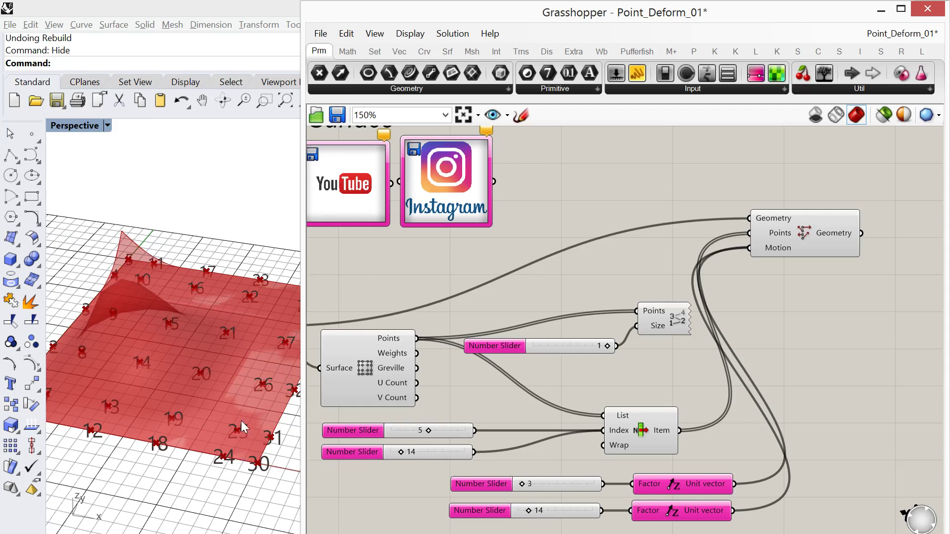
{"action": "double_click", "coordinate": [372, 481]}
{"action": "type", "text": "30"}
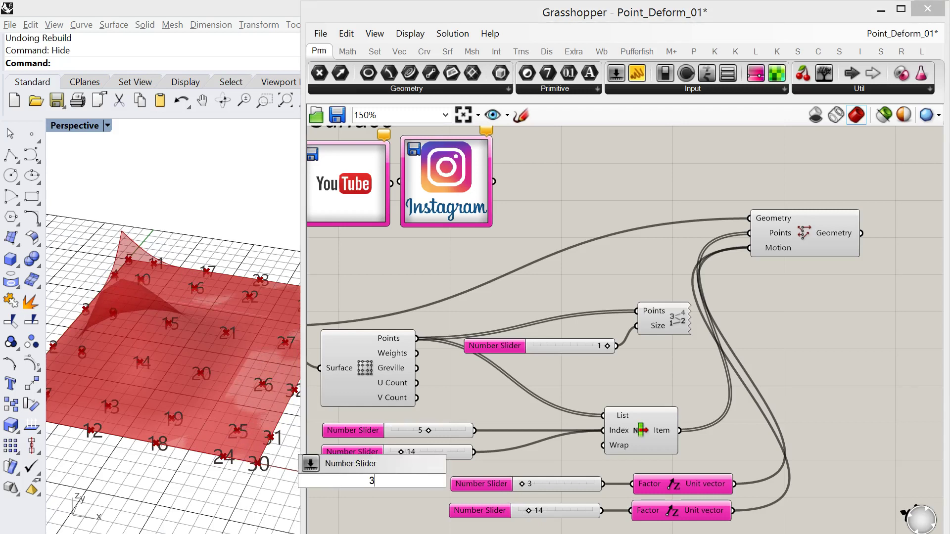
{"action": "key", "text": "Return"}
{"action": "left_click", "coordinate": [411, 483]}
{"action": "left_click_drag", "start_coordinate": [417, 479], "coordinate": [602, 433]}
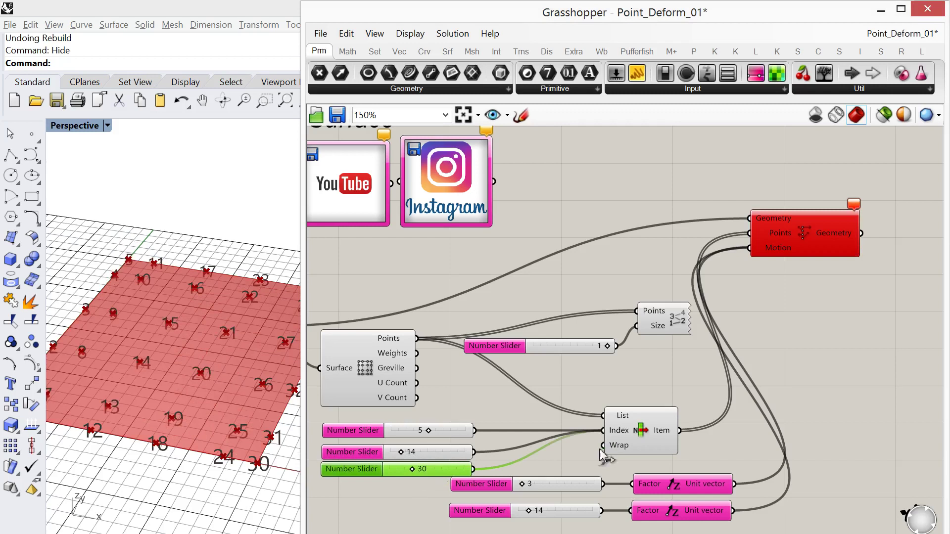
{"action": "right_click_drag", "start_coordinate": [683, 519], "coordinate": [679, 465]}
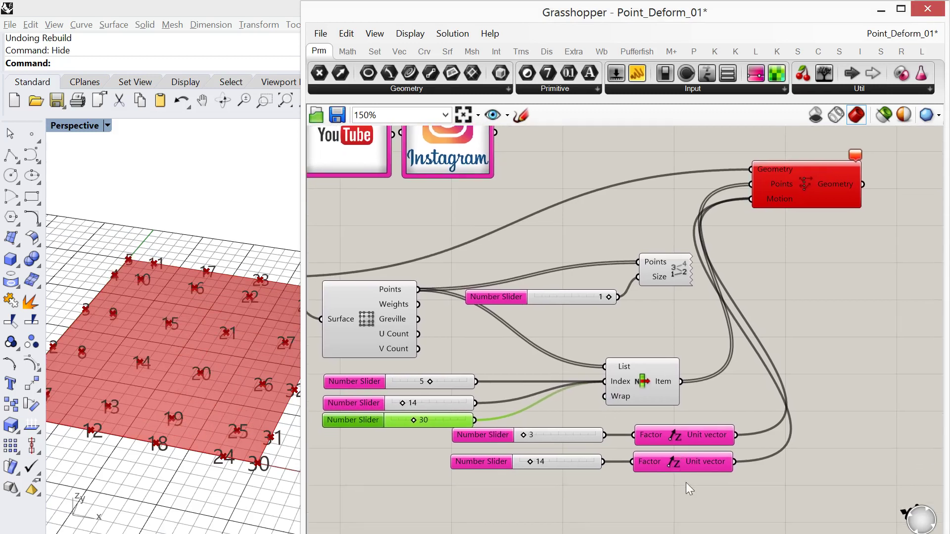
- Copy the 14 slider and Unit Z pair and wire the third vector into Motion
{"action": "left_click_drag", "start_coordinate": [699, 495], "coordinate": [565, 462]}
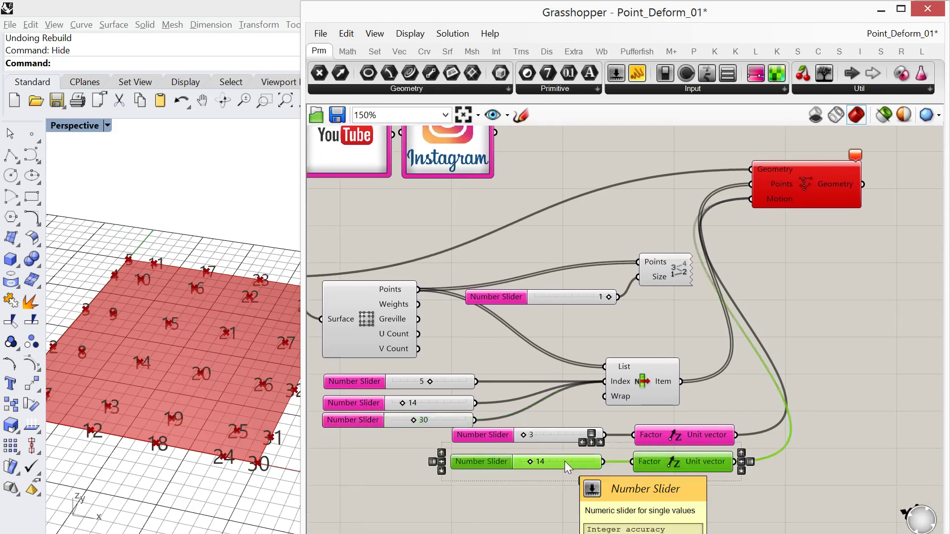
{"action": "key", "text": "ctrl+c"}
{"action": "key", "text": "ctrl+v"}
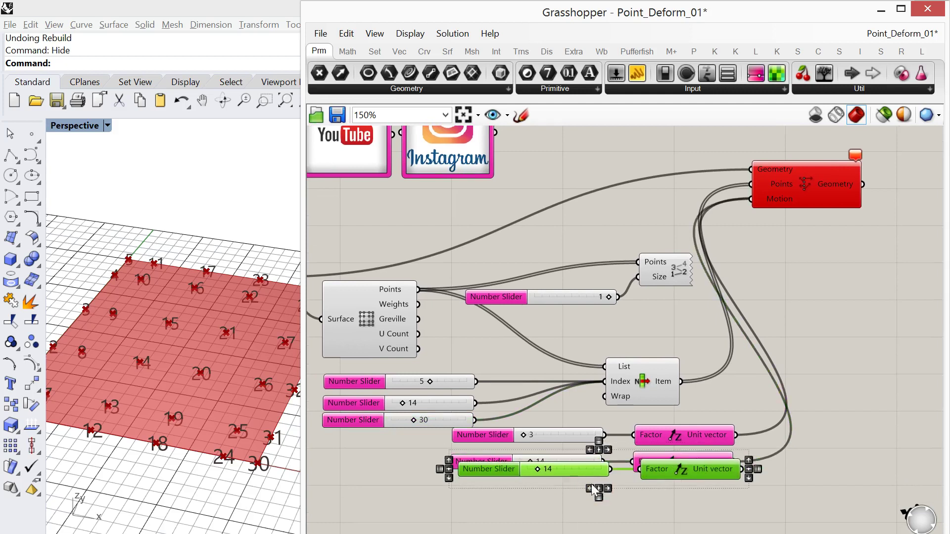
{"action": "left_click_drag", "start_coordinate": [672, 478], "coordinate": [663, 497]}
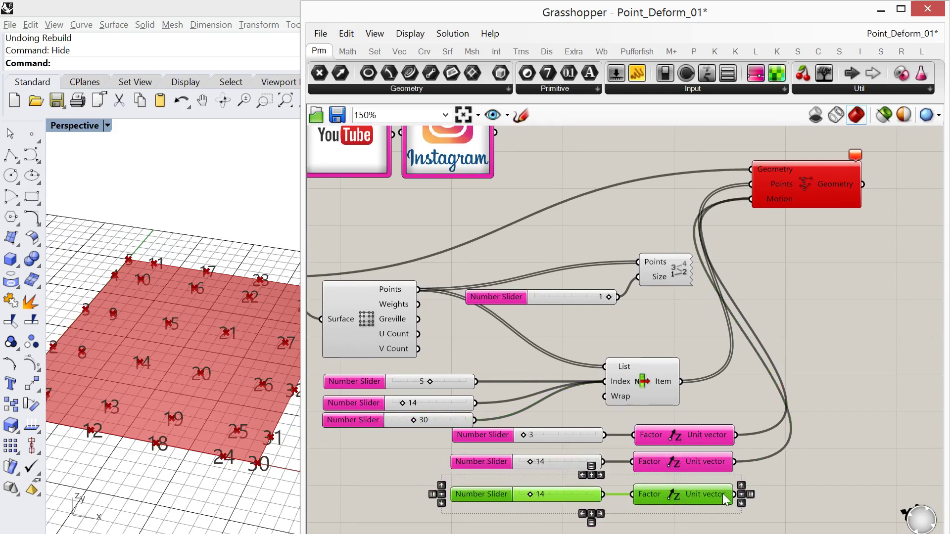
{"action": "left_click_drag", "start_coordinate": [736, 498], "coordinate": [756, 203]}
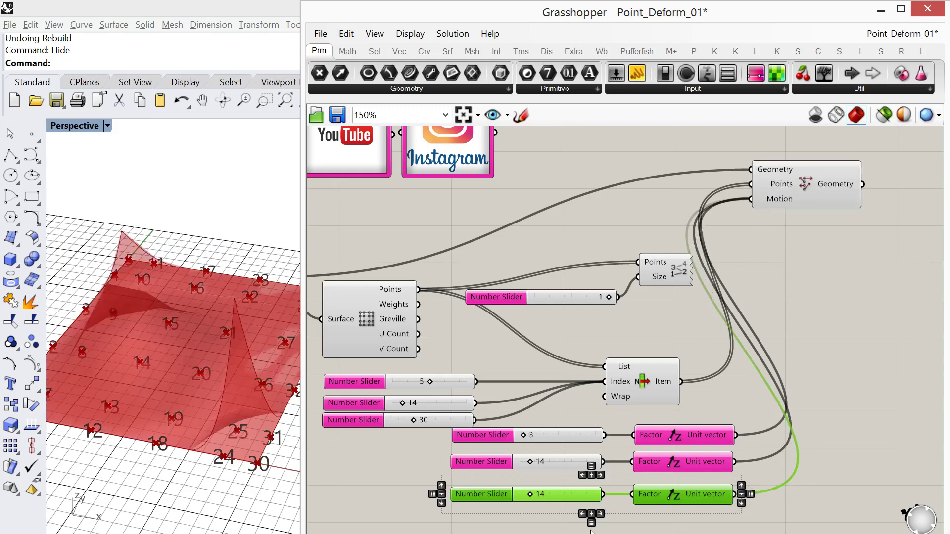
- Route the third slider through a Negative component into its Unit Z factor and set it to 6
{"action": "double_click", "coordinate": [622, 525]}
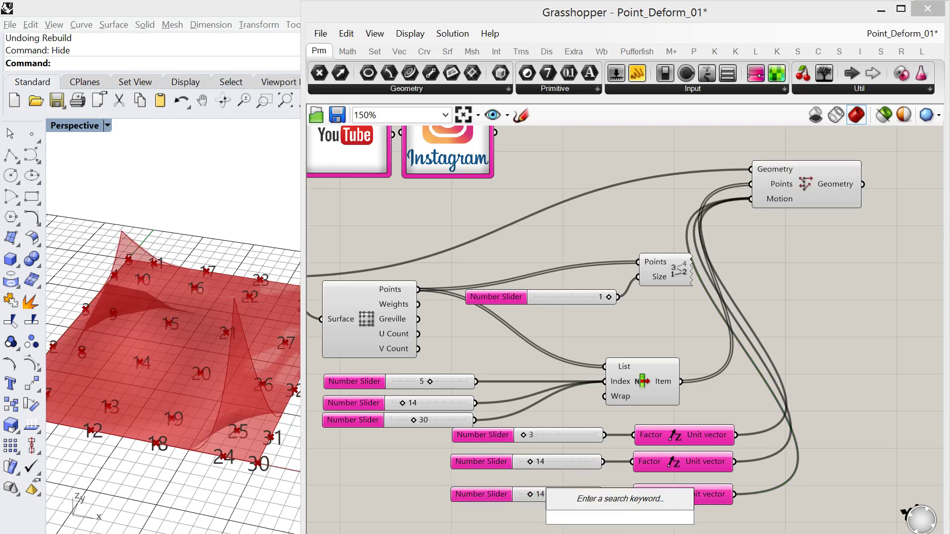
{"action": "type", "text": "negat"}
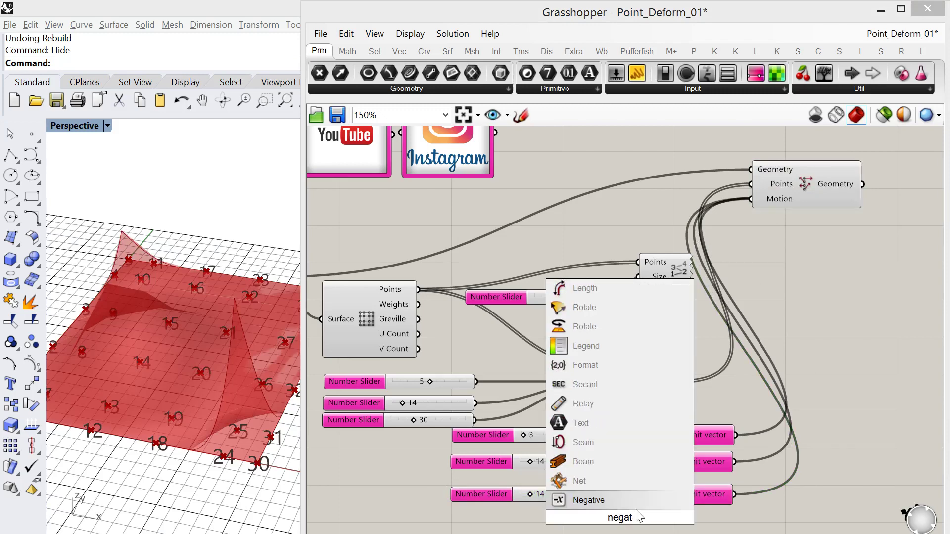
{"action": "key", "text": "Return"}
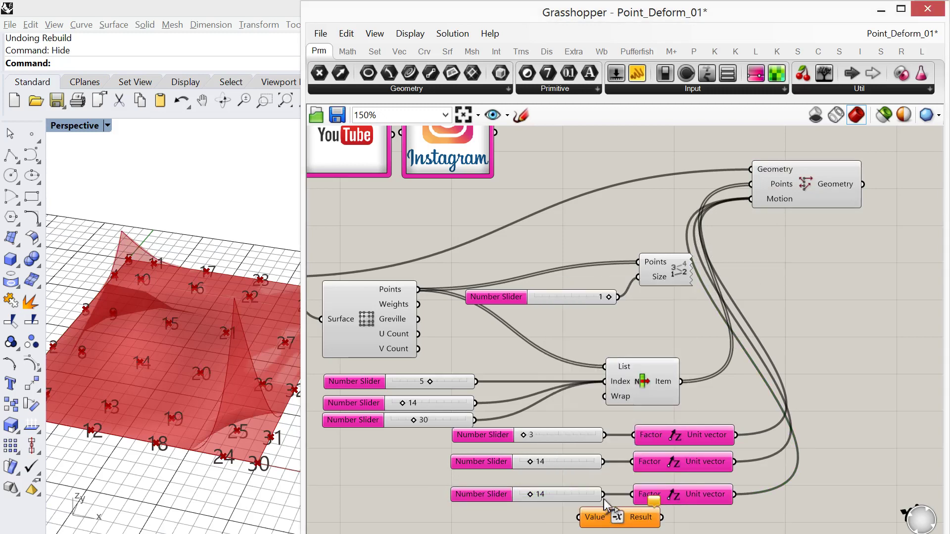
{"action": "left_click_drag", "start_coordinate": [604, 494], "coordinate": [578, 517]}
{"action": "left_click", "coordinate": [619, 530]}
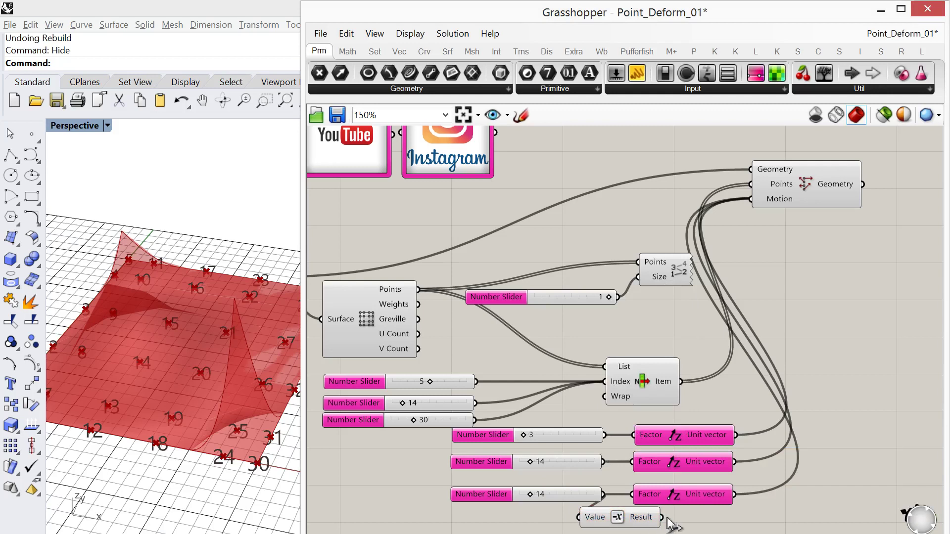
{"action": "left_click_drag", "start_coordinate": [663, 517], "coordinate": [691, 496]}
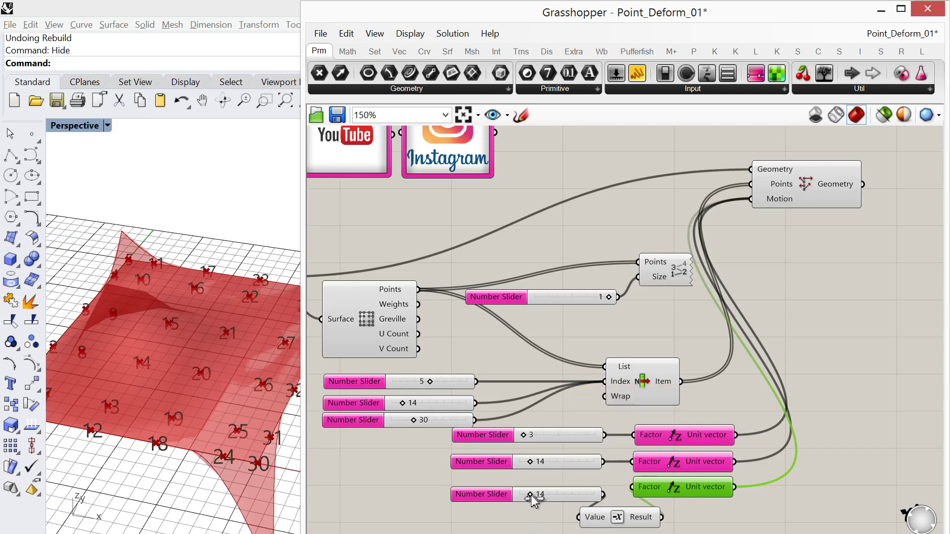
{"action": "left_click_drag", "start_coordinate": [531, 494], "coordinate": [526, 499]}
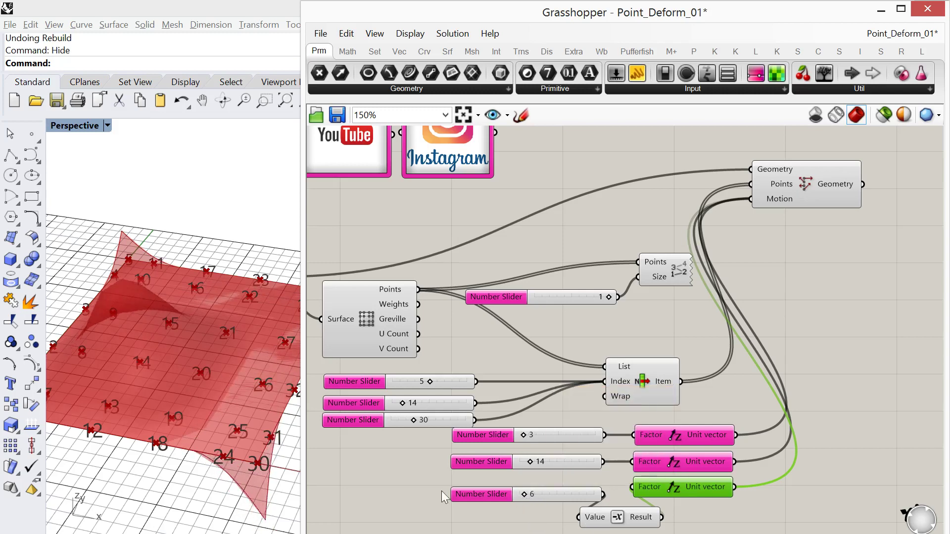
{"action": "right_click_drag", "start_coordinate": [231, 435], "coordinate": [212, 416]}
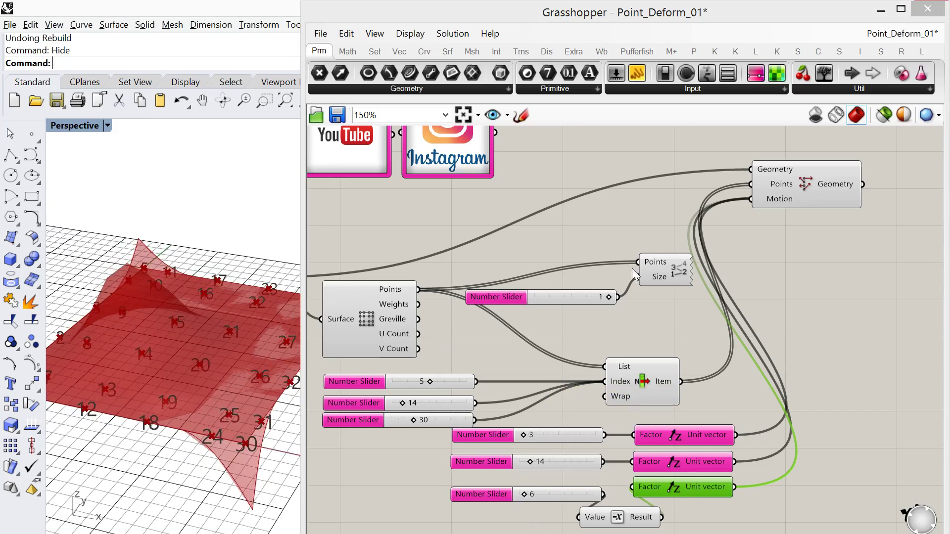
- Bake the Point Deform surface into Rhino on Layer 01
{"action": "left_click", "coordinate": [795, 187]}
{"action": "right_click", "coordinate": [796, 185]}
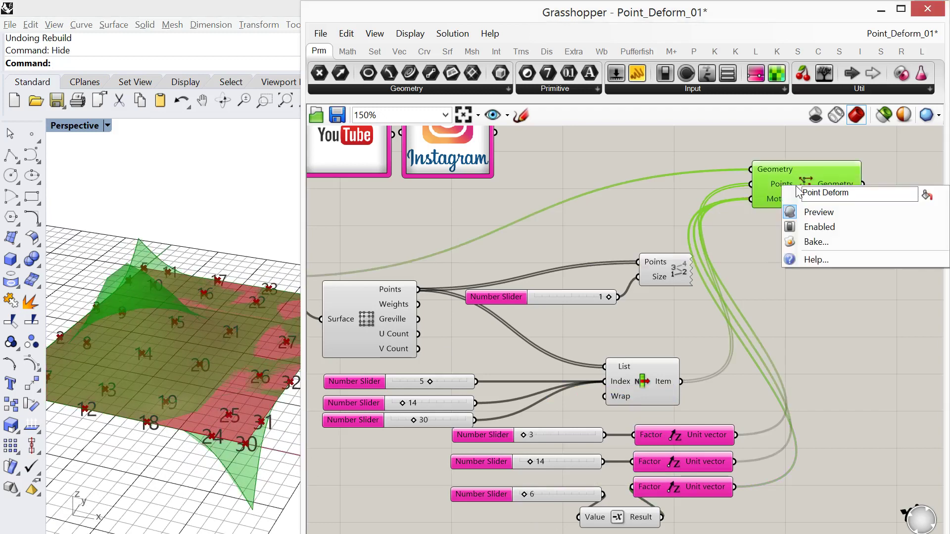
{"action": "left_click", "coordinate": [824, 243]}
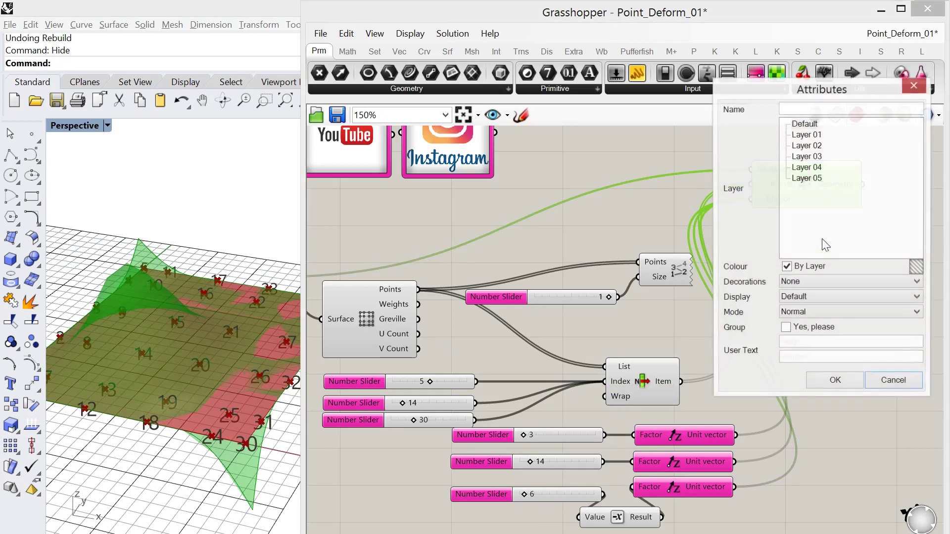
{"action": "left_click", "coordinate": [809, 135]}
{"action": "left_click", "coordinate": [836, 379]}
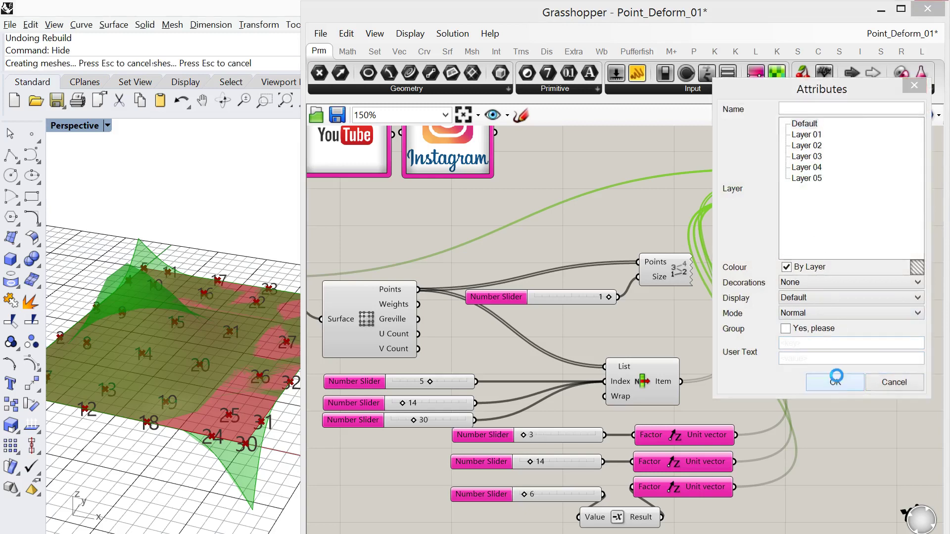
- Turn off the Grasshopper preview for Point Deform, then for every component
{"action": "right_click", "coordinate": [818, 189]}
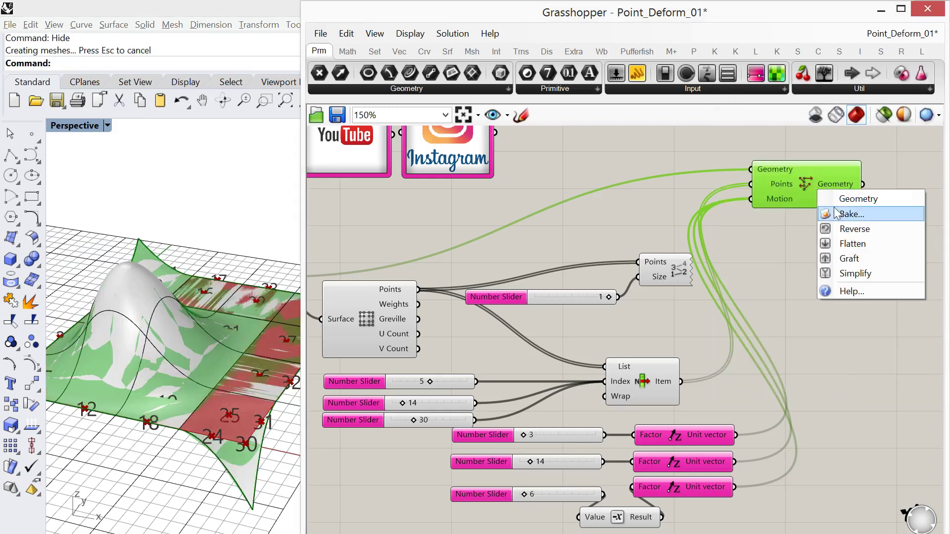
{"action": "left_click", "coordinate": [797, 263]}
{"action": "right_click", "coordinate": [797, 263]}
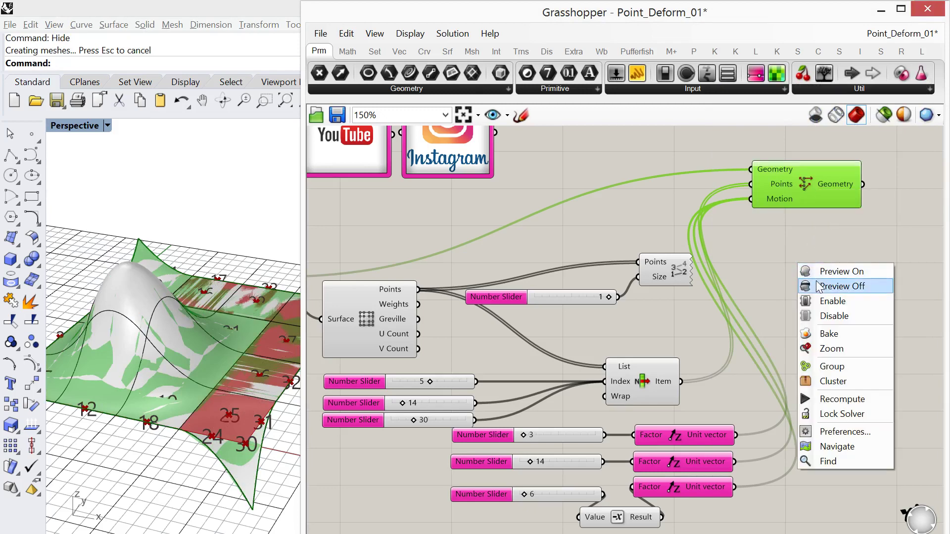
{"action": "left_click", "coordinate": [818, 287]}
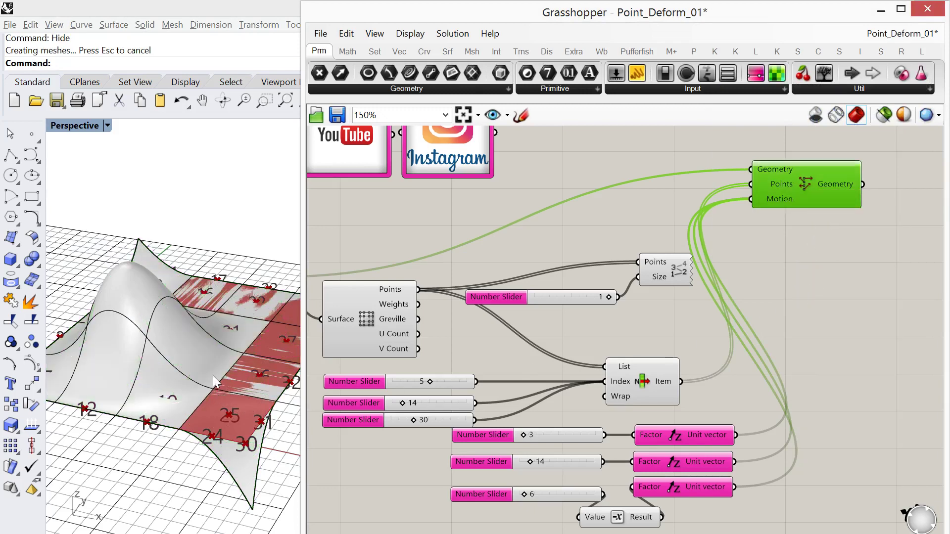
{"action": "scroll", "coordinate": [676, 334], "scroll_direction": "down", "scroll_amount": 4}
{"action": "right_click_drag", "start_coordinate": [685, 349], "coordinate": [741, 365]}
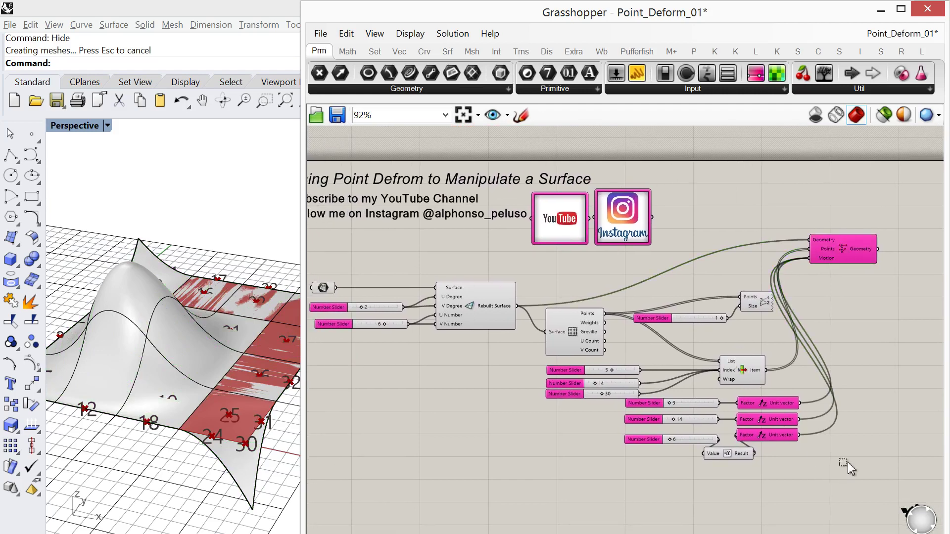
{"action": "left_click_drag", "start_coordinate": [847, 469], "coordinate": [326, 268]}
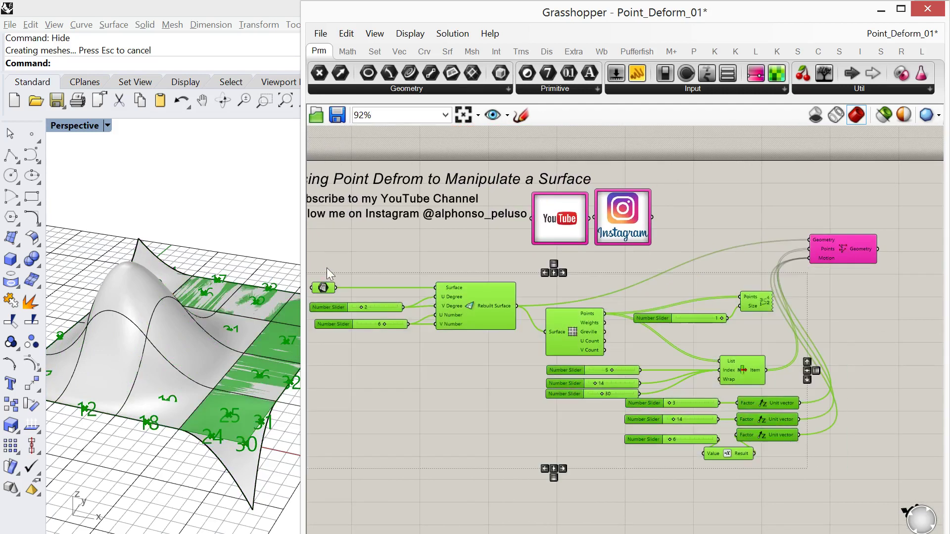
{"action": "right_click", "coordinate": [349, 251]}
{"action": "left_click", "coordinate": [377, 271]}
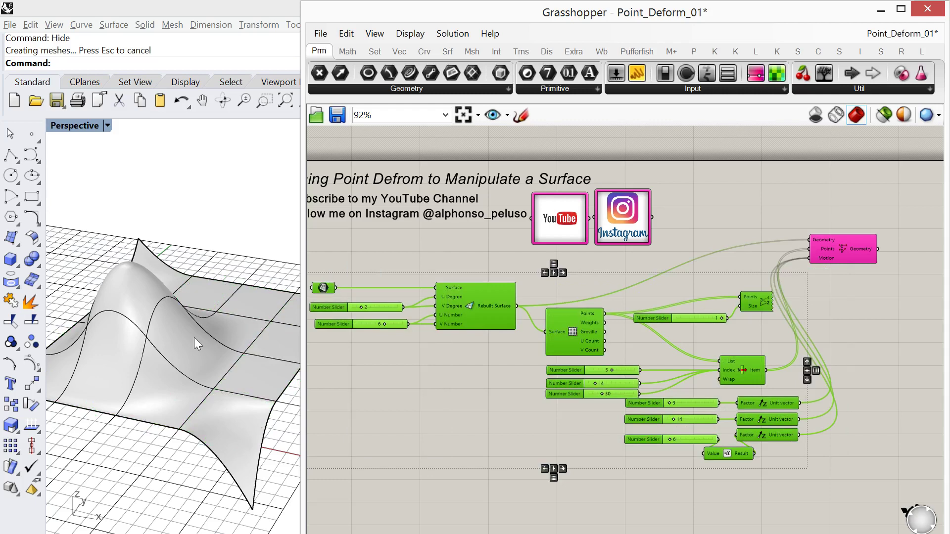
{"action": "left_click", "coordinate": [337, 440]}
{"action": "right_click_drag", "start_coordinate": [337, 441], "coordinate": [377, 415]}
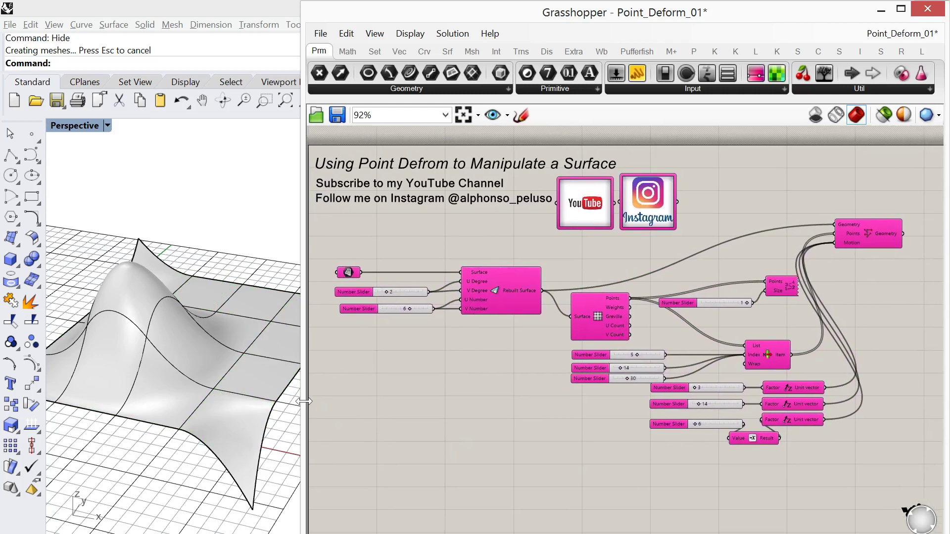
{"action": "left_click_drag", "start_coordinate": [304, 402], "coordinate": [326, 402]}
{"action": "right_click_drag", "start_coordinate": [260, 394], "coordinate": [203, 342]}
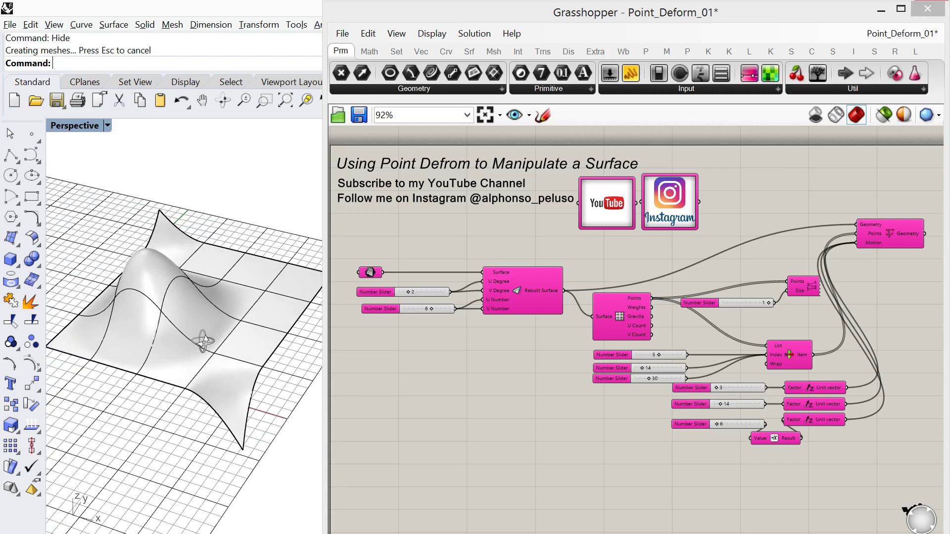